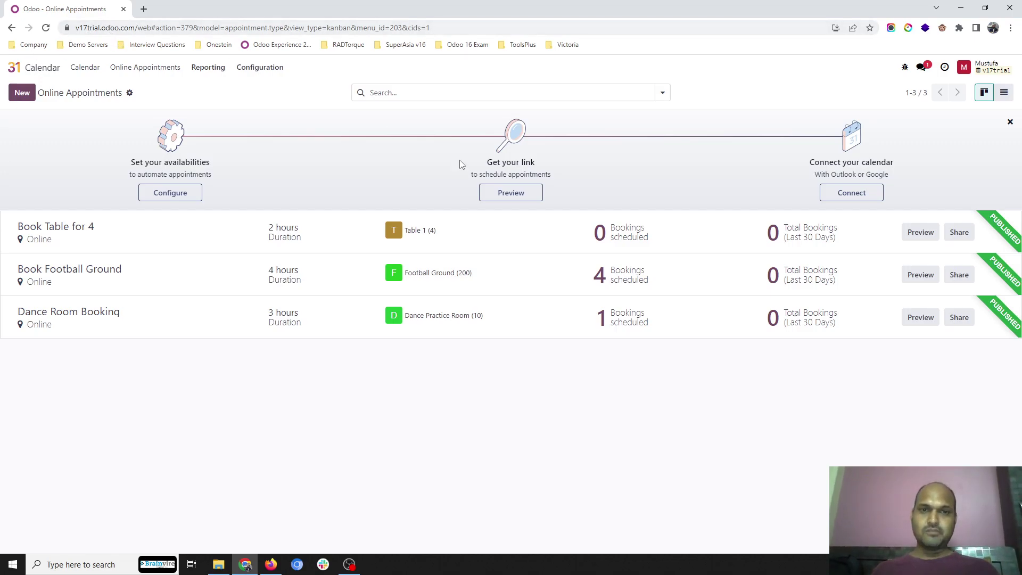
Step: Open the Calendar app's Configuration menu to reach the appointment resources
{"action": "left_click", "coordinate": [259, 67]}
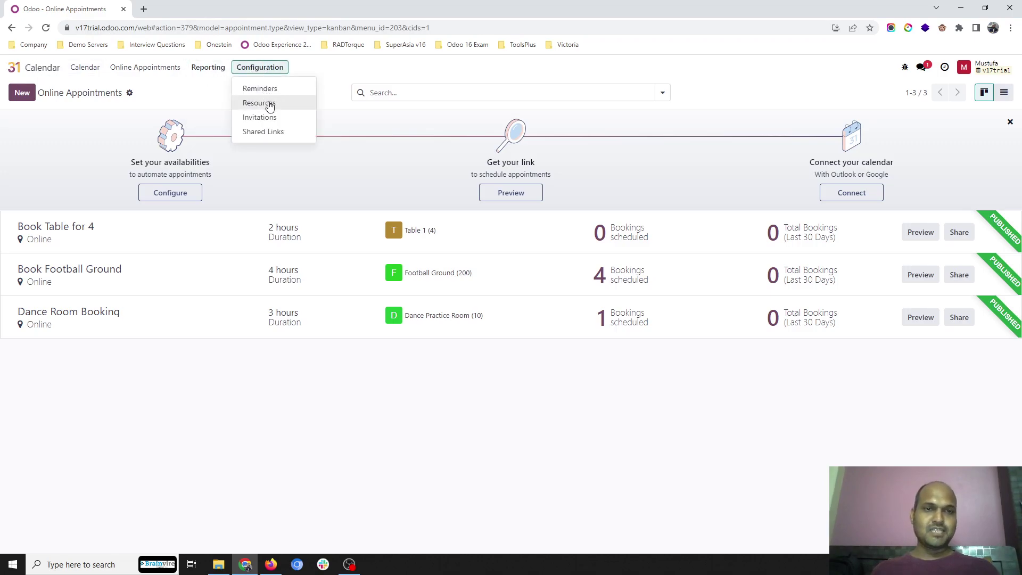
Step: View the Resources list, then return to the Online Appointments kanban of appointment types
{"action": "left_click", "coordinate": [259, 102]}
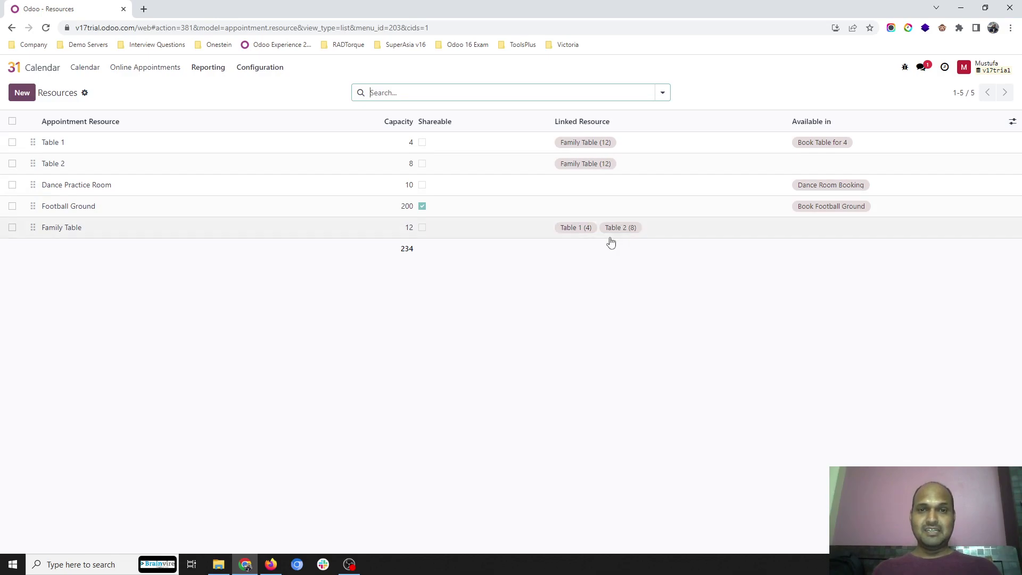
{"action": "left_click", "coordinate": [256, 67]}
{"action": "left_click", "coordinate": [259, 102]}
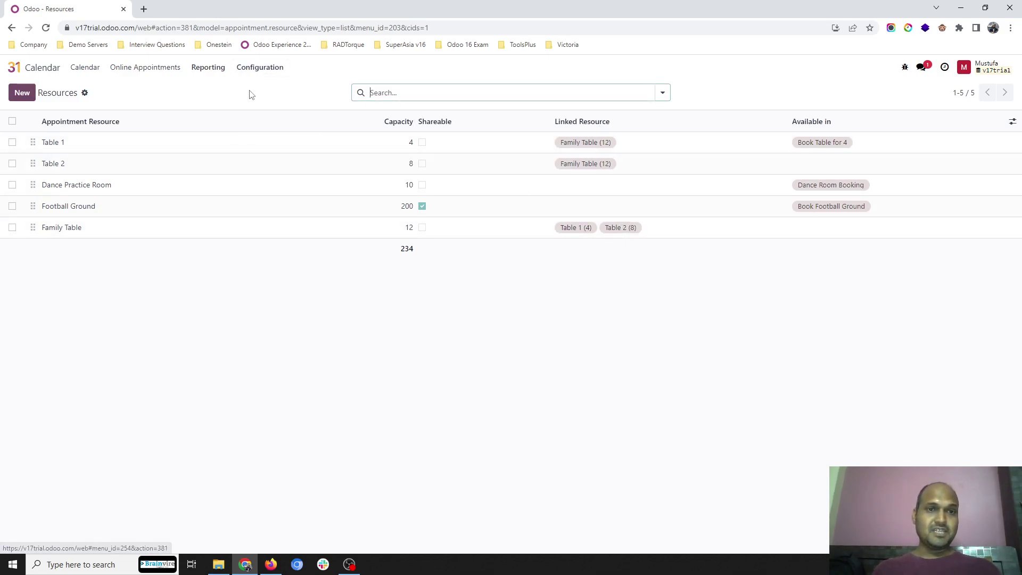
{"action": "left_click", "coordinate": [145, 67]}
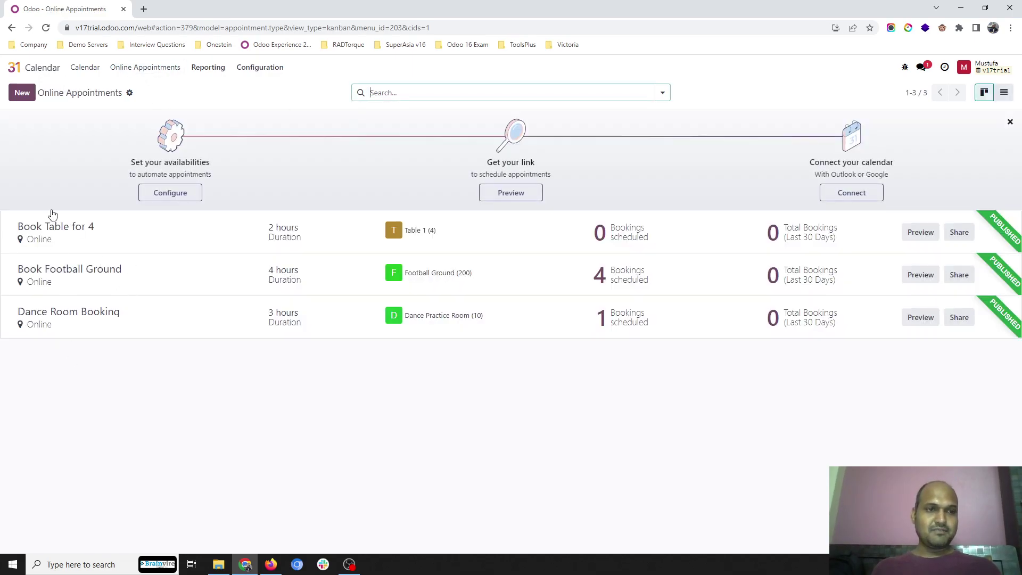
Step: On the website, choose Book Table for 4 with 4 people on Friday 28 July at 2:00 PM
{"action": "left_click", "coordinate": [271, 564]}
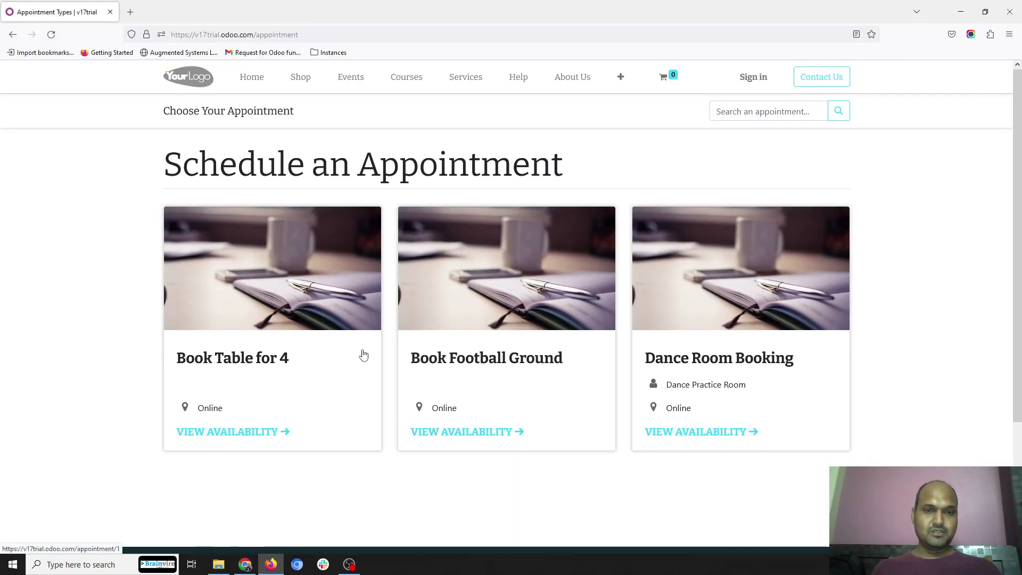
{"action": "left_click", "coordinate": [323, 355]}
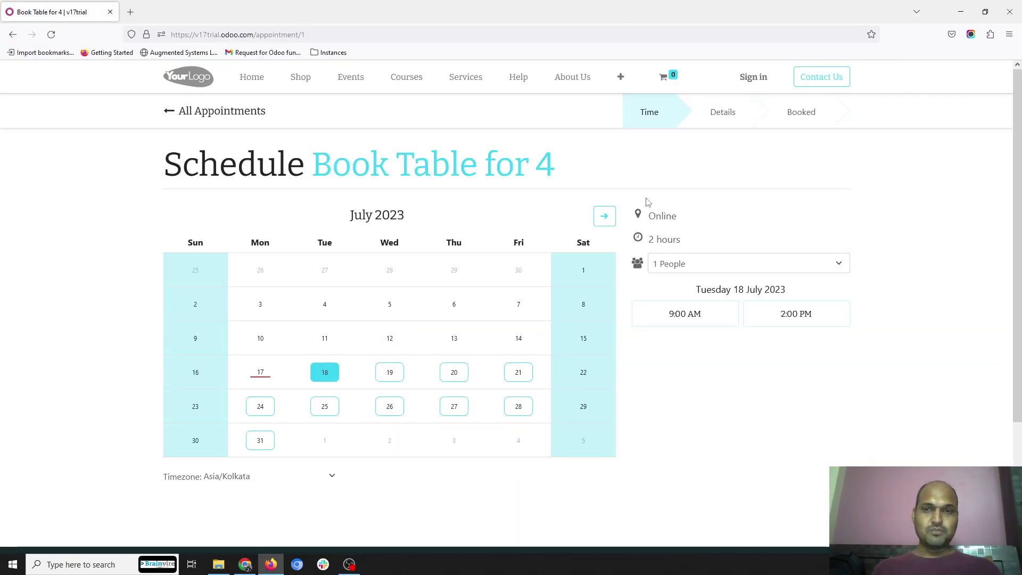
{"action": "left_click", "coordinate": [679, 264]}
{"action": "left_click", "coordinate": [679, 320]}
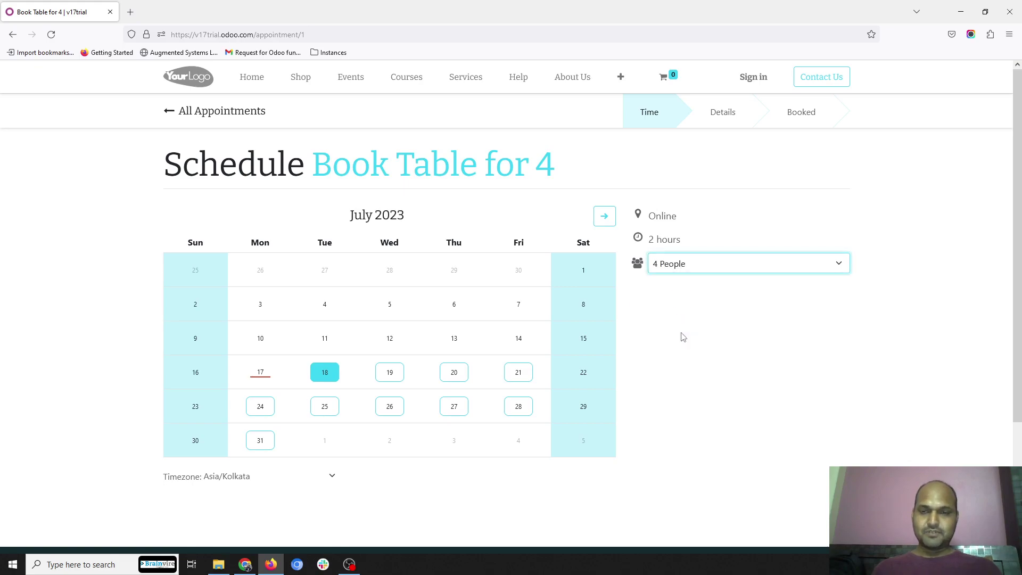
{"action": "left_click", "coordinate": [519, 406]}
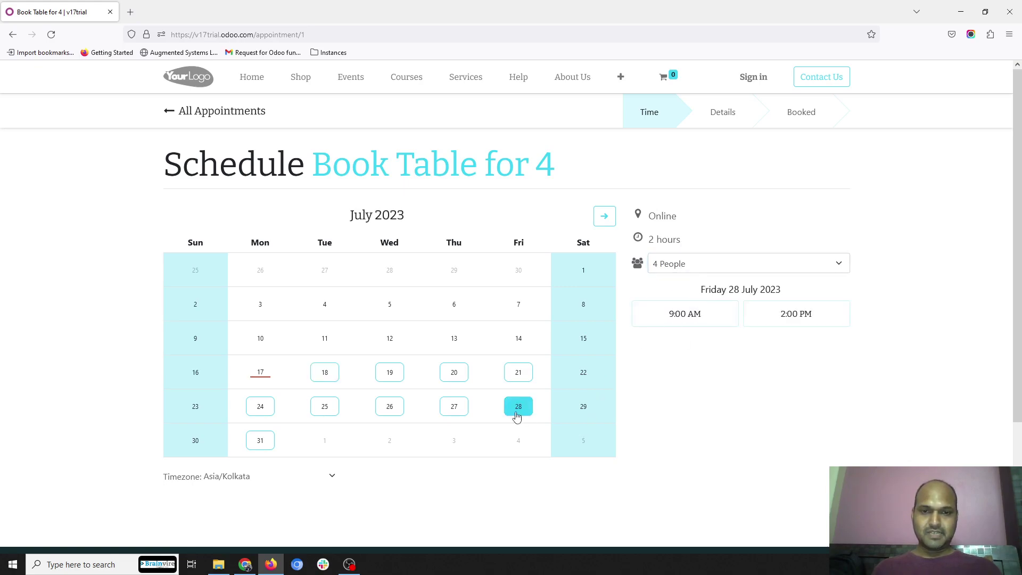
{"action": "left_click", "coordinate": [792, 317]}
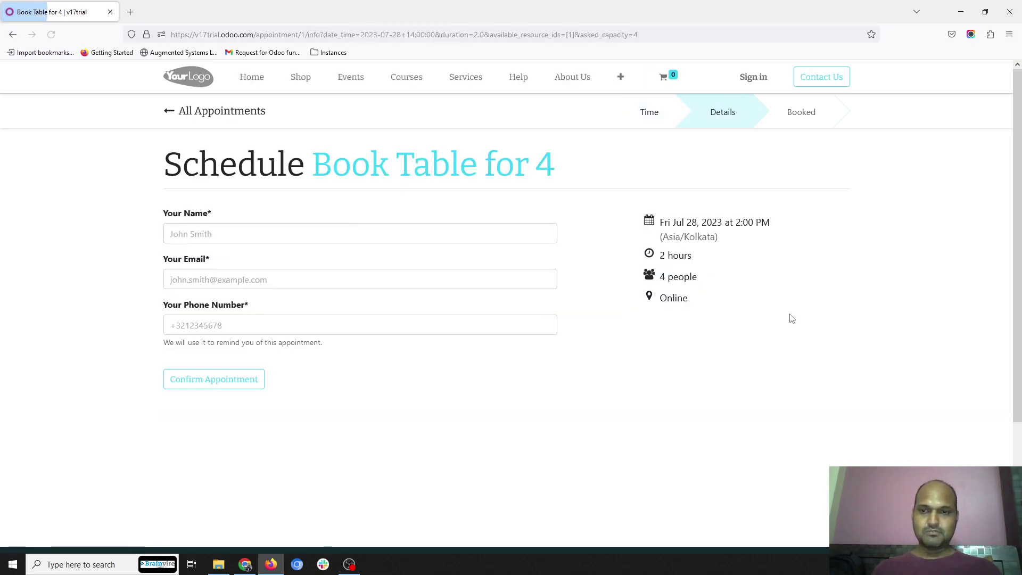
Step: Fill in the guest's name, email and phone, and confirm the appointment
{"action": "left_click", "coordinate": [410, 233]}
{"action": "type", "text": "jhhkjj"}
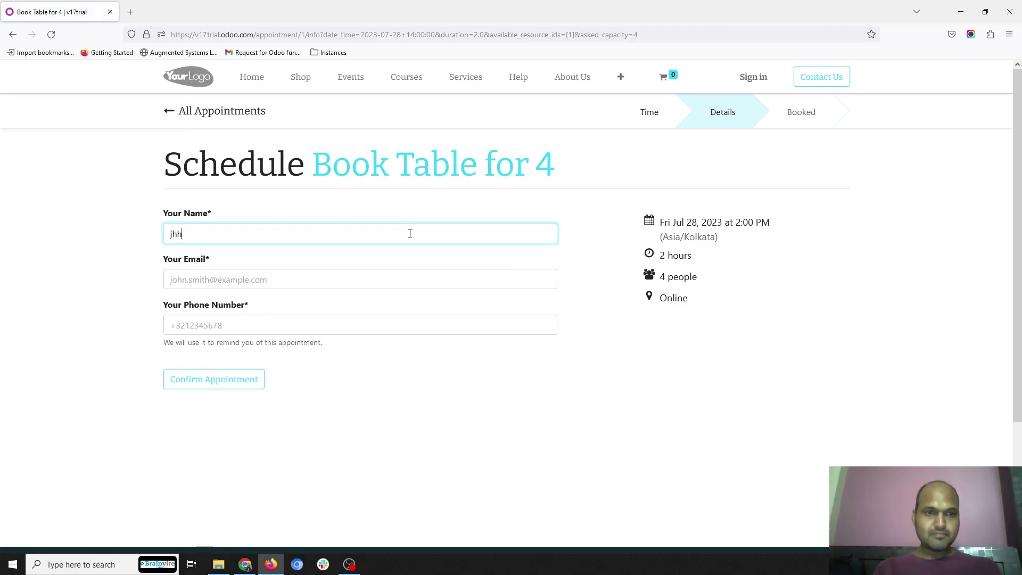
{"action": "key", "text": "Tab"}
{"action": "type", "text": "h"}
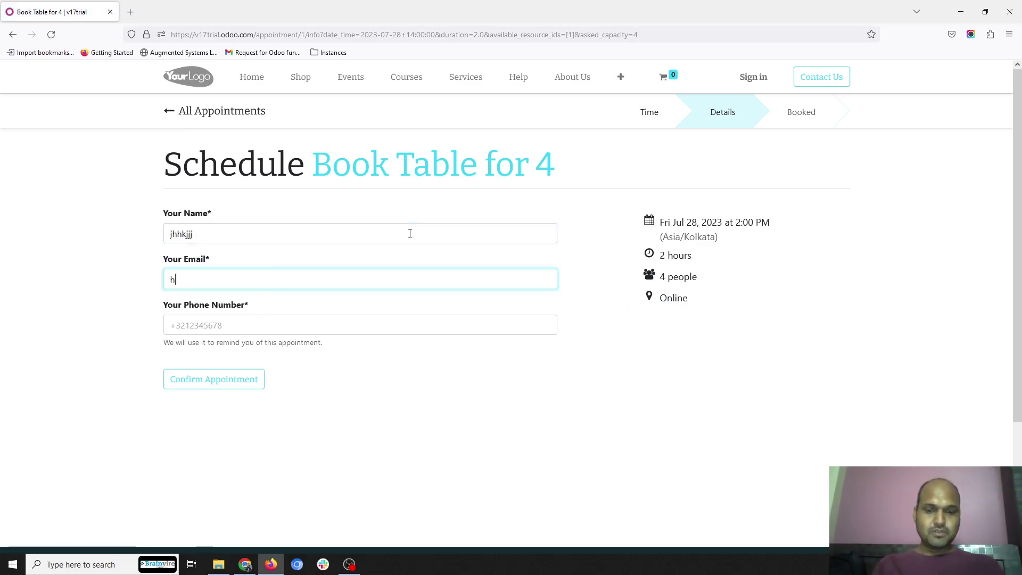
{"action": "type", "text": "j@kjh."}
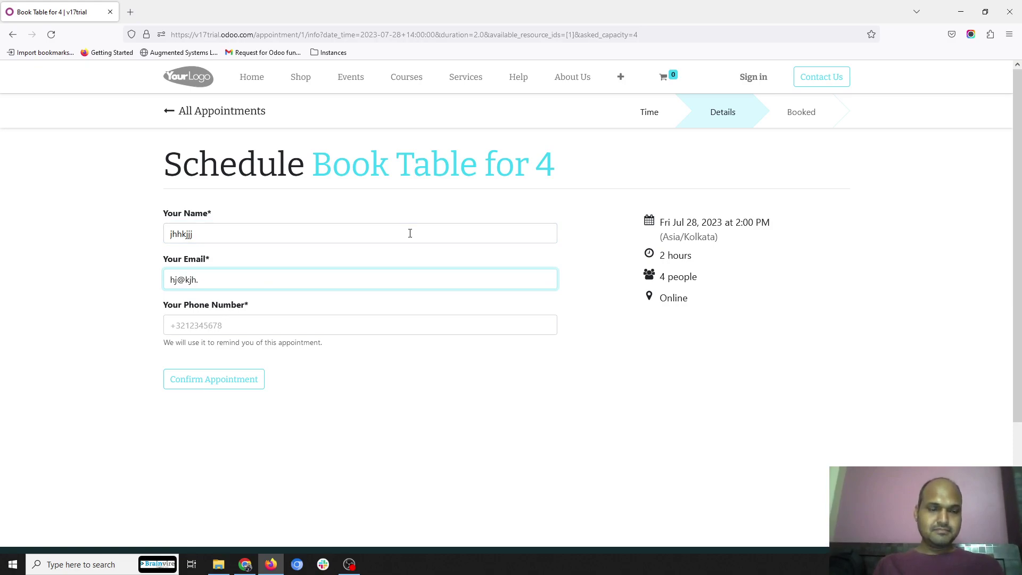
{"action": "type", "text": "com"}
{"action": "key", "text": "Tab"}
{"action": "type", "text": "232334"}
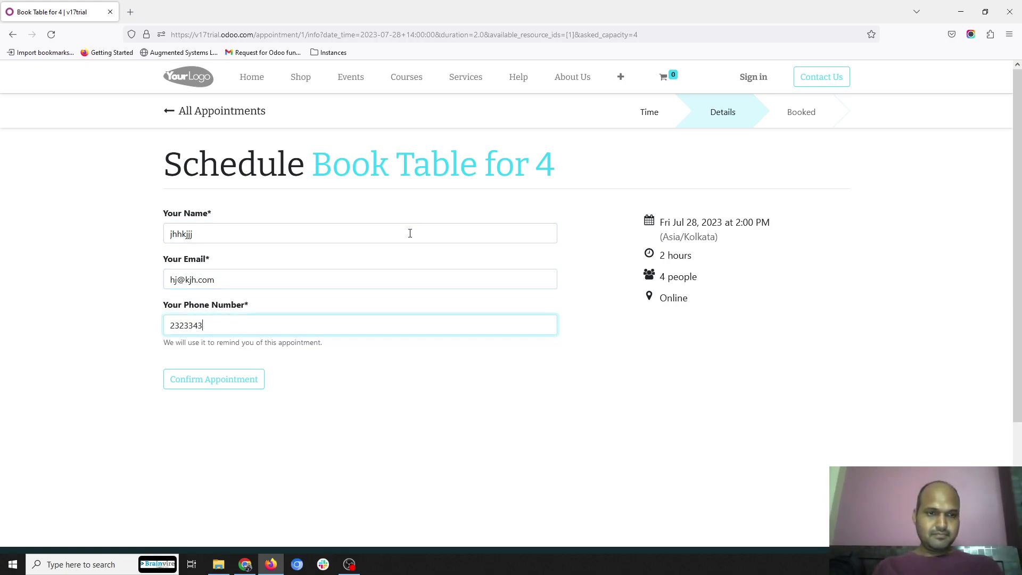
{"action": "type", "text": "343"}
{"action": "left_click", "coordinate": [248, 380]}
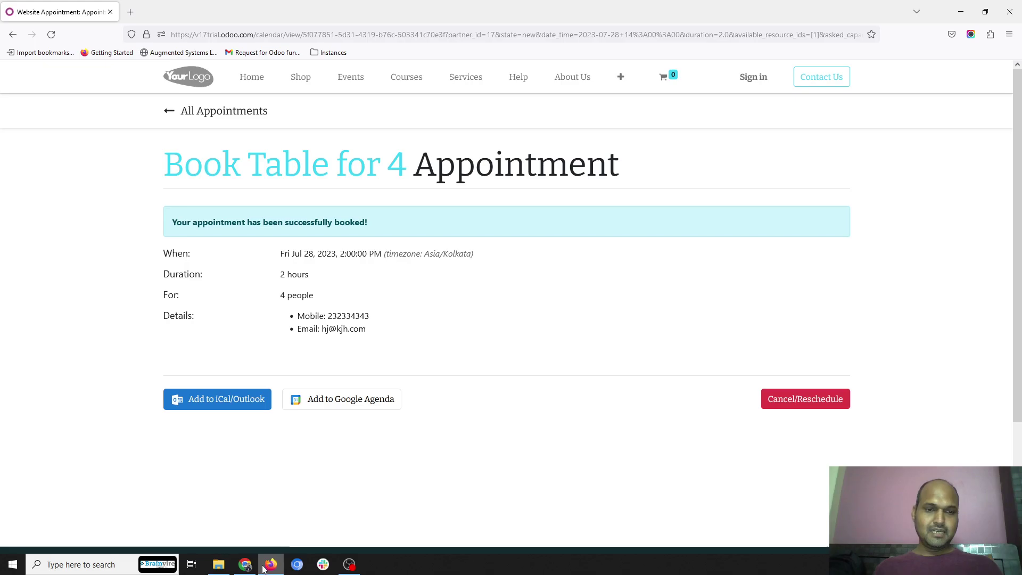
Step: Back in the Odoo backend, view the Resource Bookings report showing the new 4-person booking
{"action": "left_click", "coordinate": [245, 565]}
{"action": "left_click", "coordinate": [208, 67]}
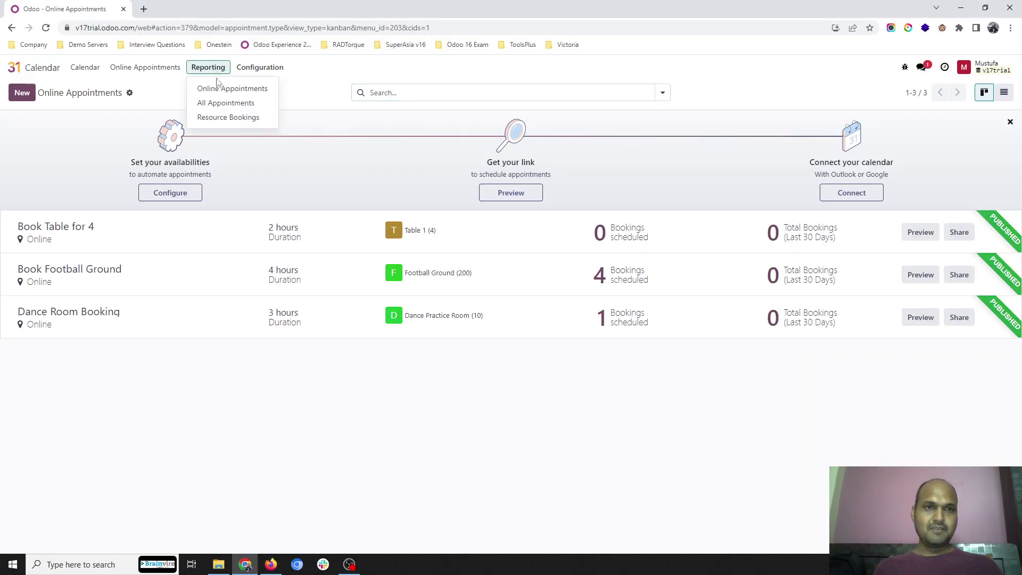
{"action": "left_click", "coordinate": [229, 118]}
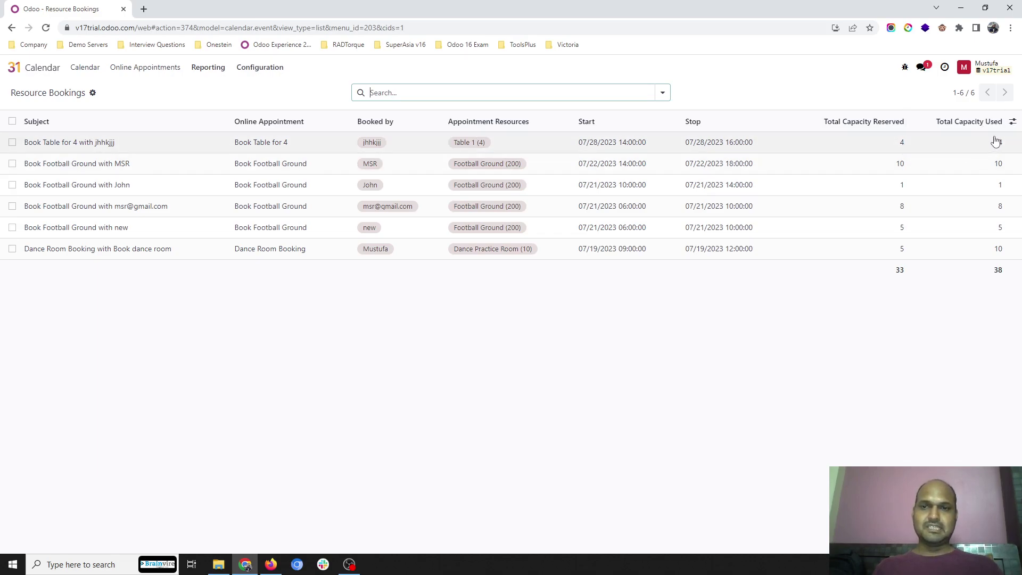
{"action": "left_click", "coordinate": [260, 68]}
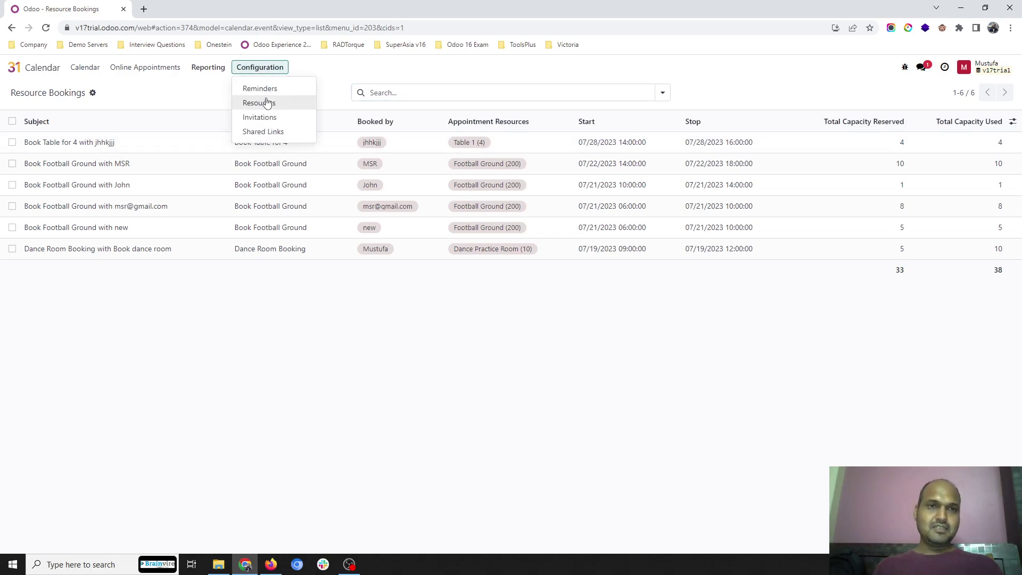
Step: Review the Table 1 resource record (capacity 4) and return to the Resources list
{"action": "left_click", "coordinate": [259, 102]}
{"action": "left_click", "coordinate": [171, 142]}
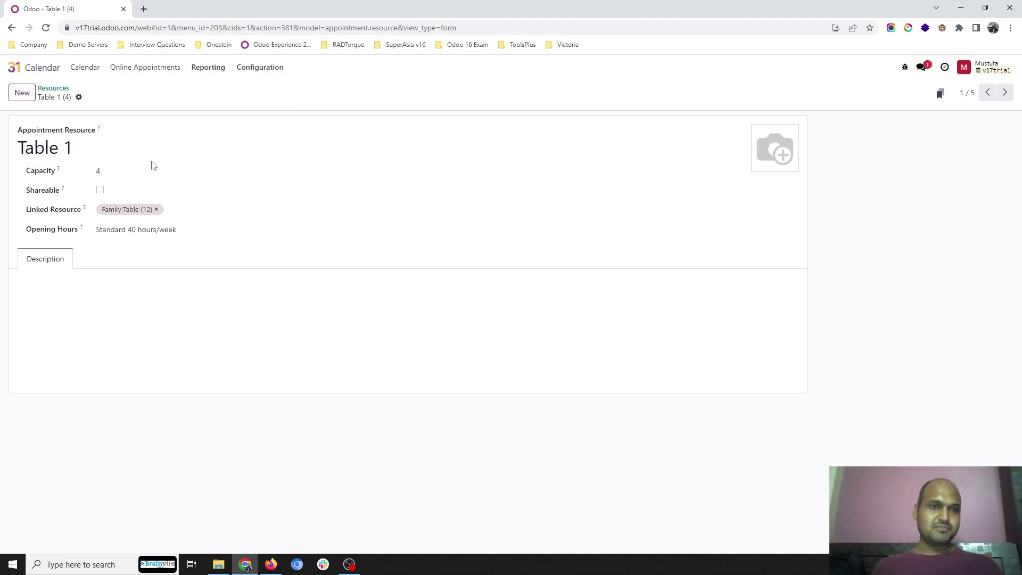
{"action": "left_click", "coordinate": [56, 88]}
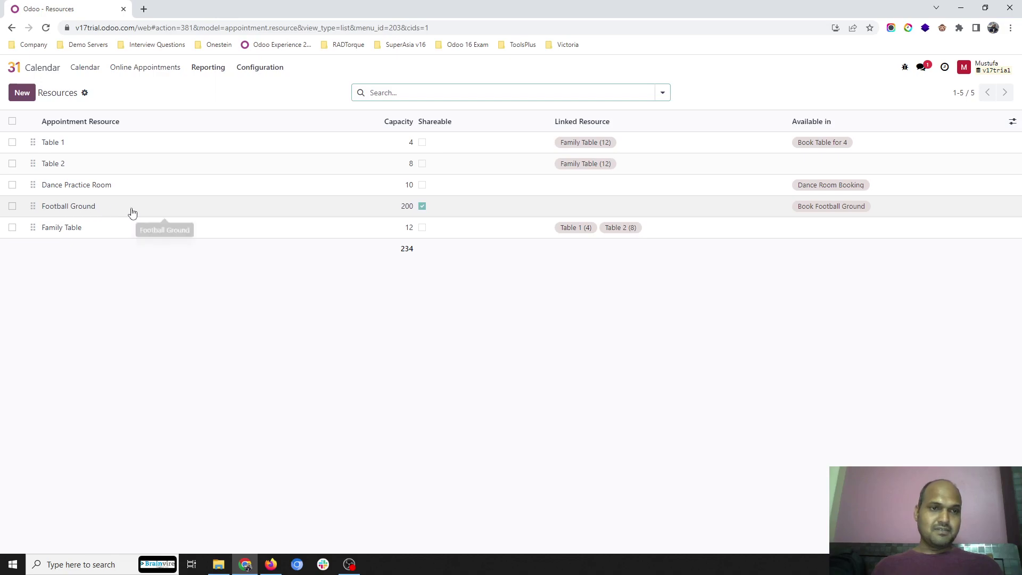
Step: Create a new resource named Tennis Ground with capacity 80 and mark it shareable
{"action": "left_click", "coordinate": [21, 93]}
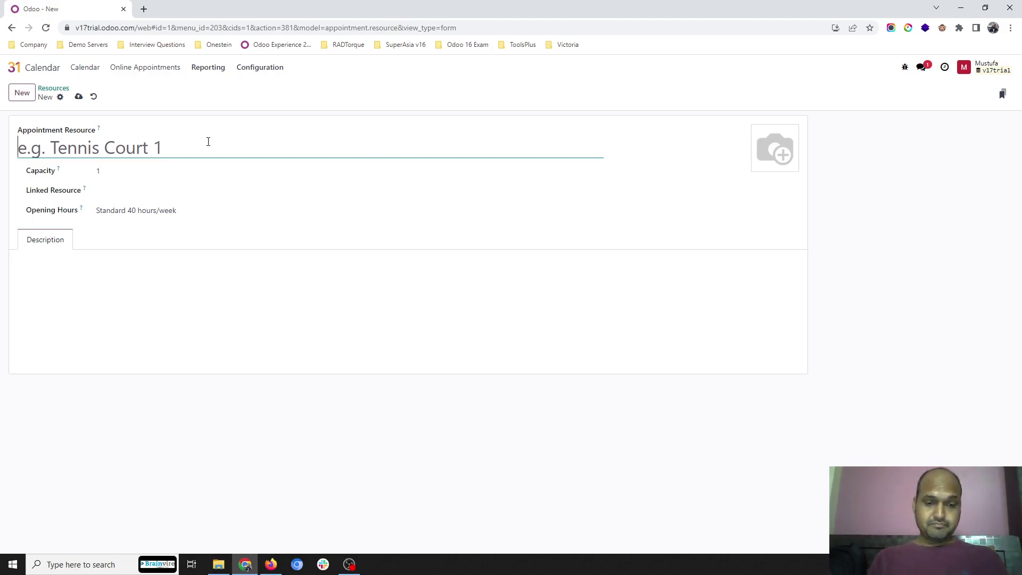
{"action": "type", "text": "Tennis G"}
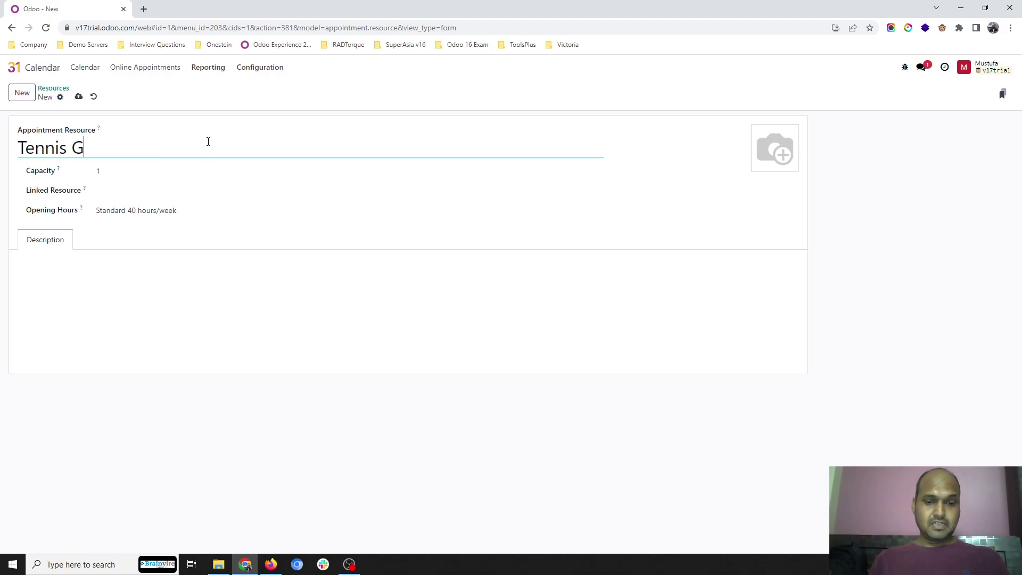
{"action": "type", "text": "round"}
{"action": "key", "text": "Tab"}
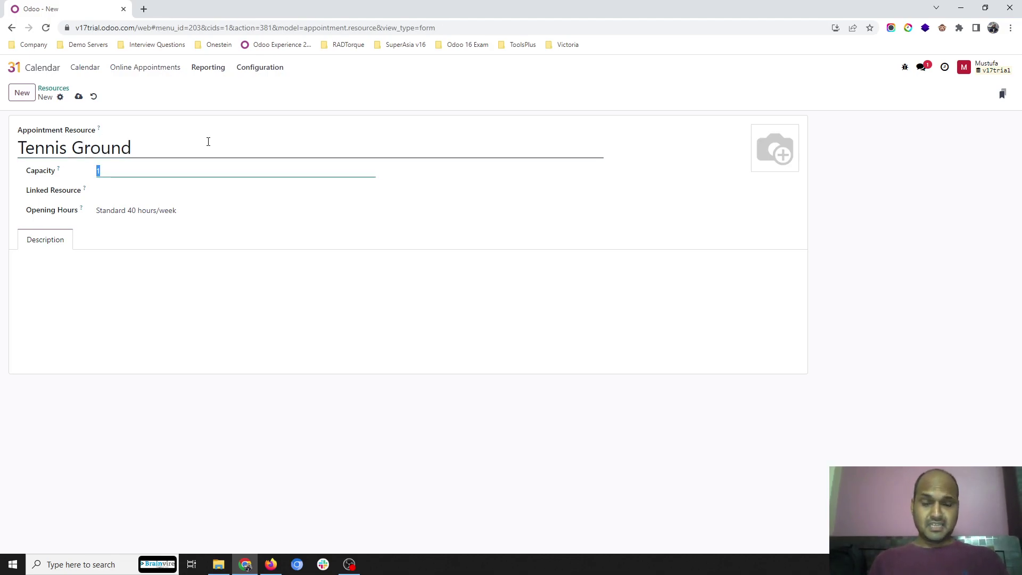
{"action": "type", "text": "80"}
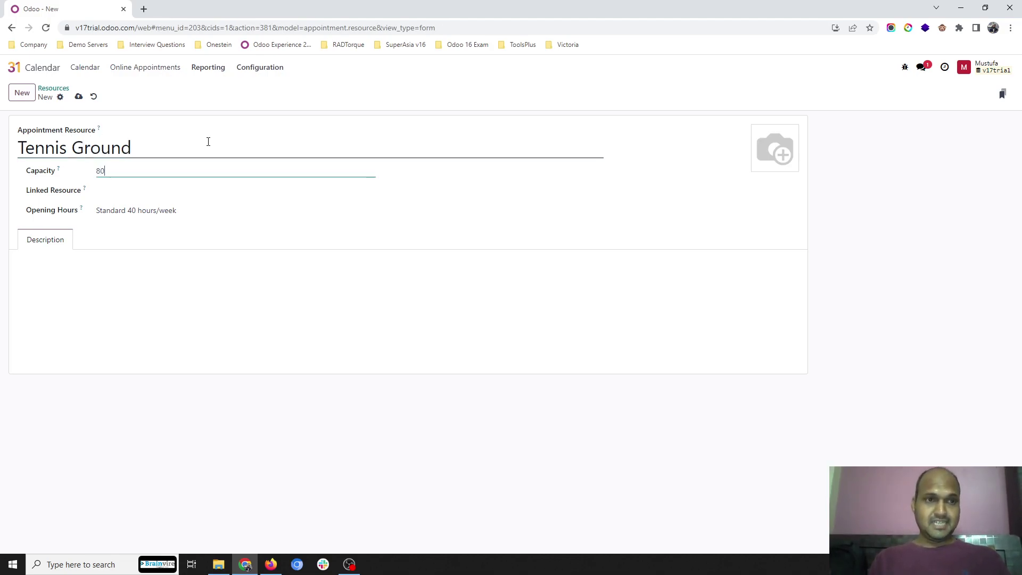
{"action": "key", "text": "Tab"}
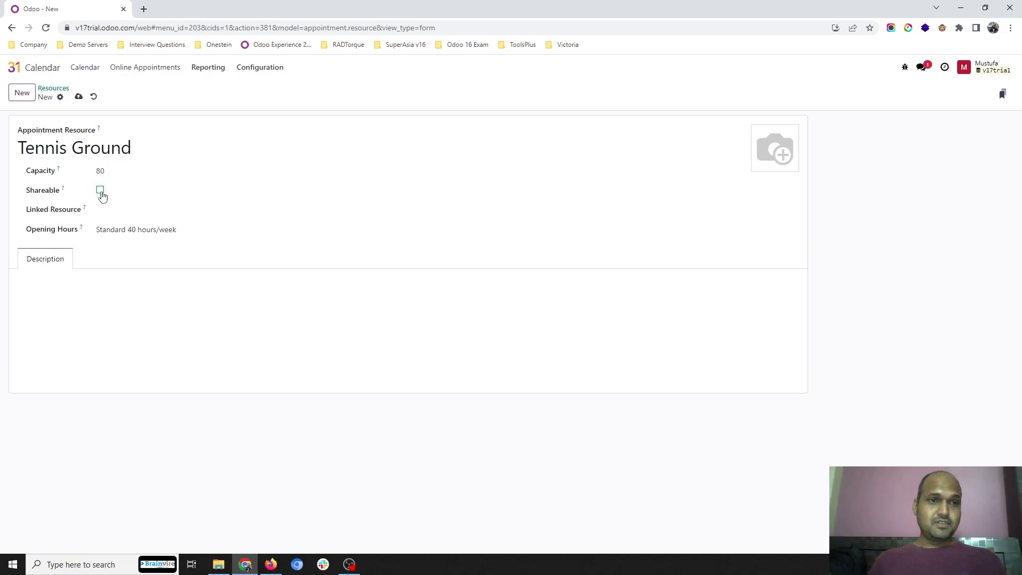
{"action": "left_click", "coordinate": [100, 191]}
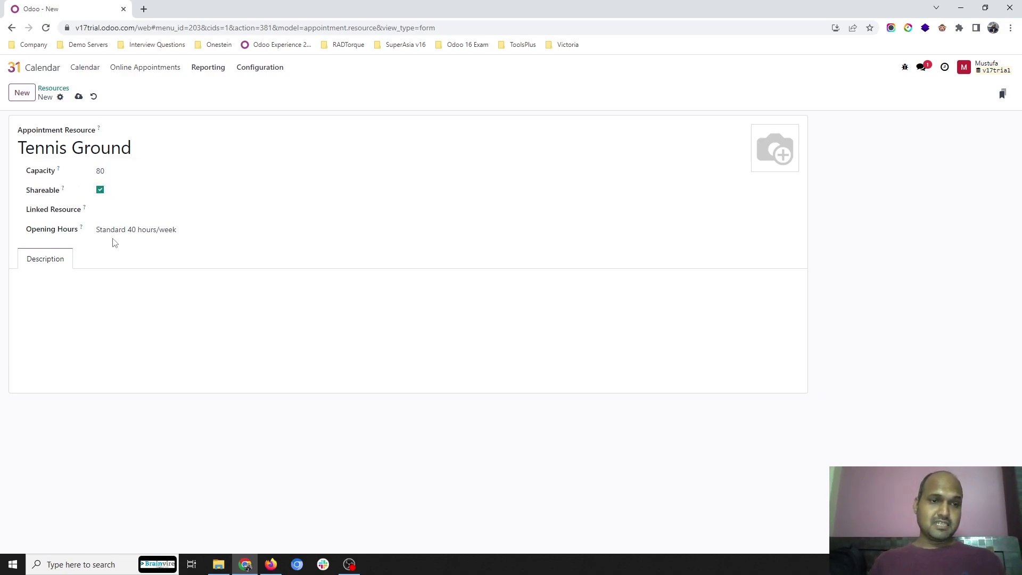
Step: Save the Tennis Ground resource and start a new online appointment type
{"action": "left_click", "coordinate": [78, 96]}
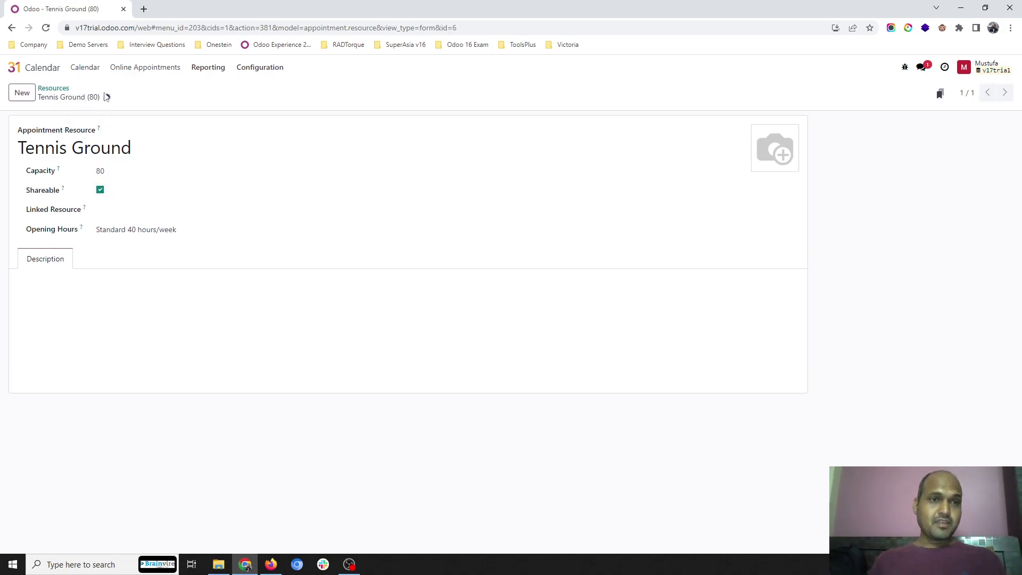
{"action": "left_click", "coordinate": [144, 68]}
{"action": "left_click", "coordinate": [22, 92]}
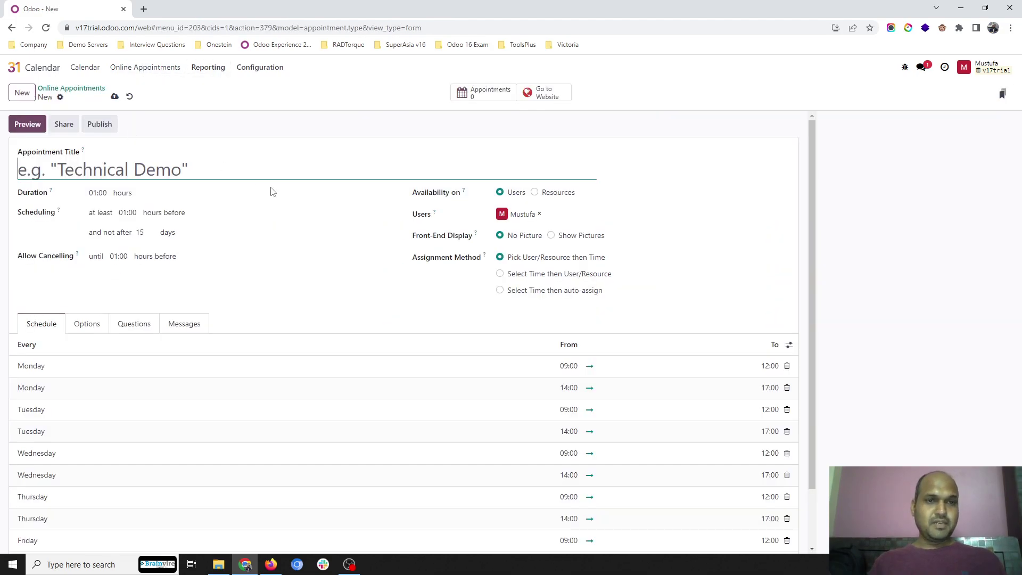
{"action": "type", "text": "Tenn"}
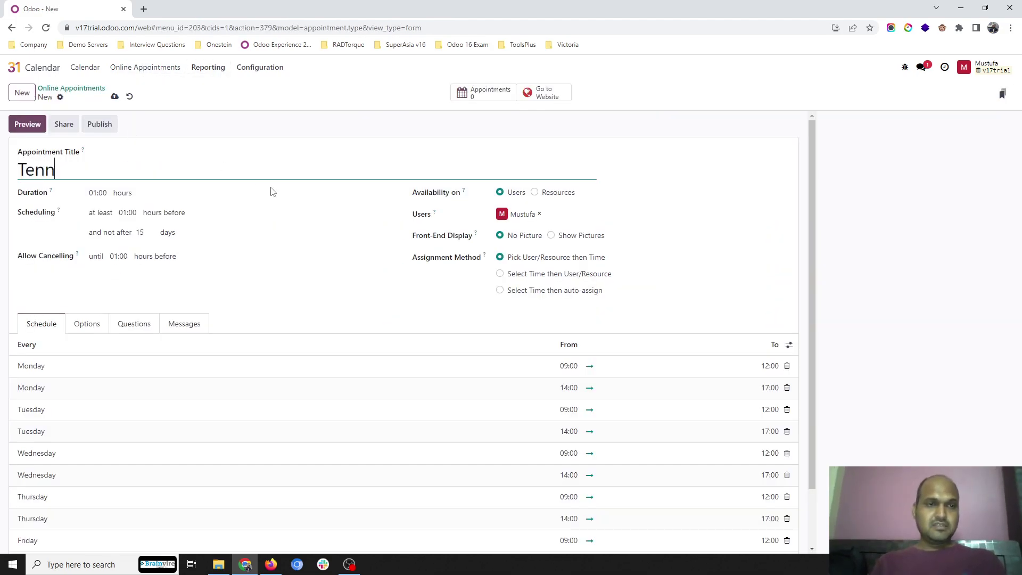
{"action": "type", "text": "is Gro"}
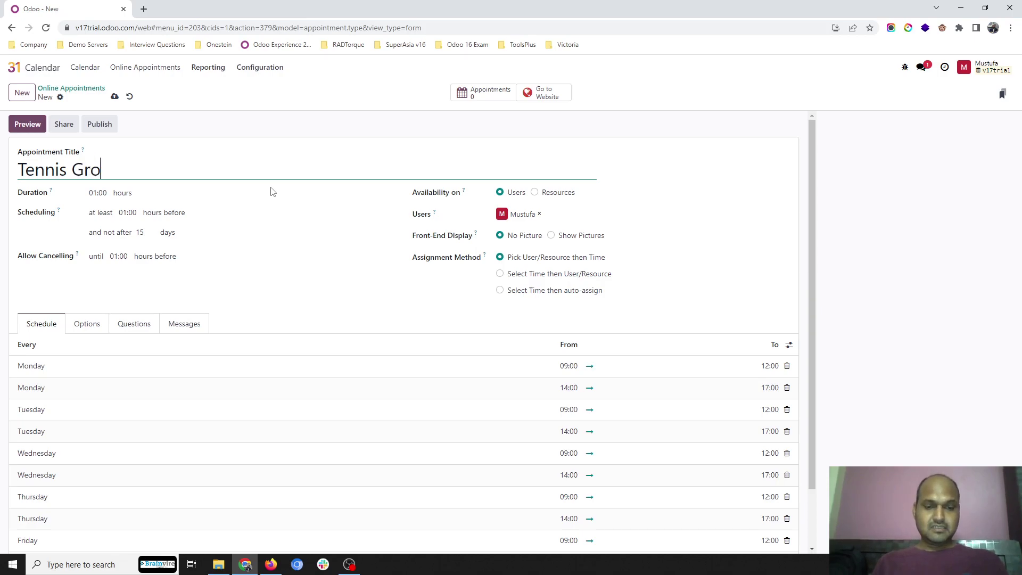
{"action": "type", "text": "und"}
Step: Give the Tennis Ground appointment an 8-hour duration and 48-hour minimum notice
{"action": "left_click", "coordinate": [97, 193]}
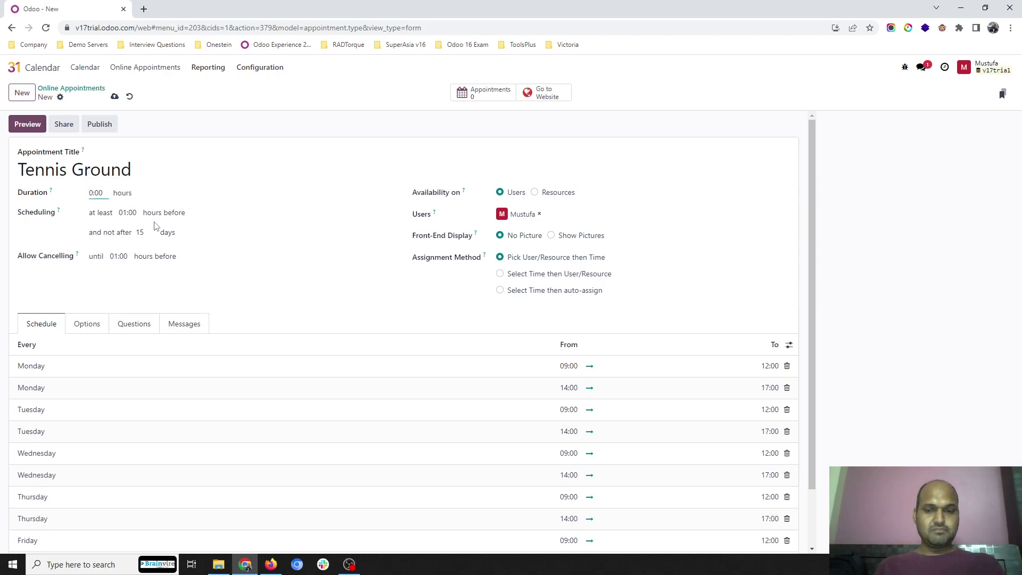
{"action": "type", "text": "8"}
{"action": "key", "text": "Tab"}
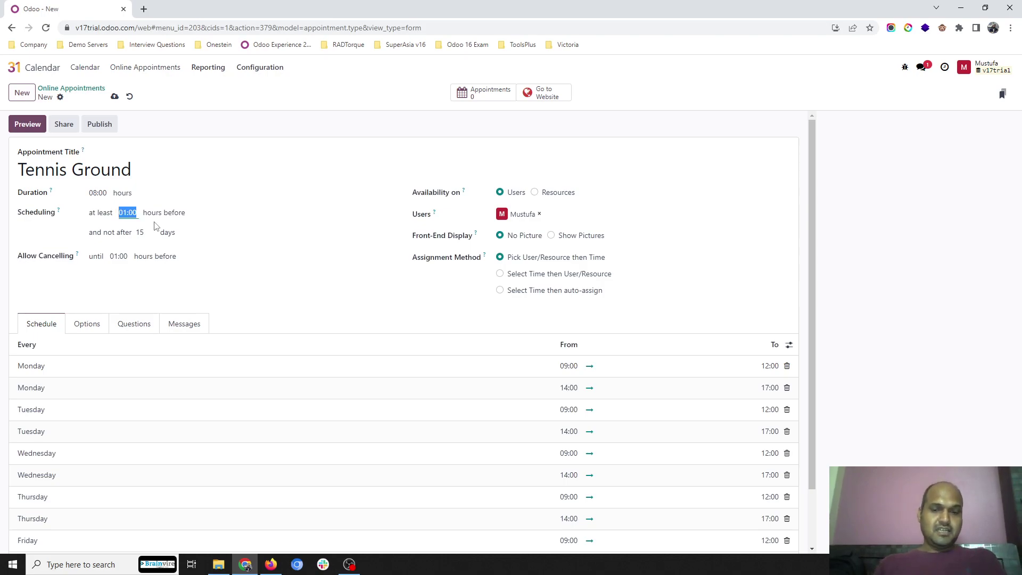
{"action": "type", "text": "48"}
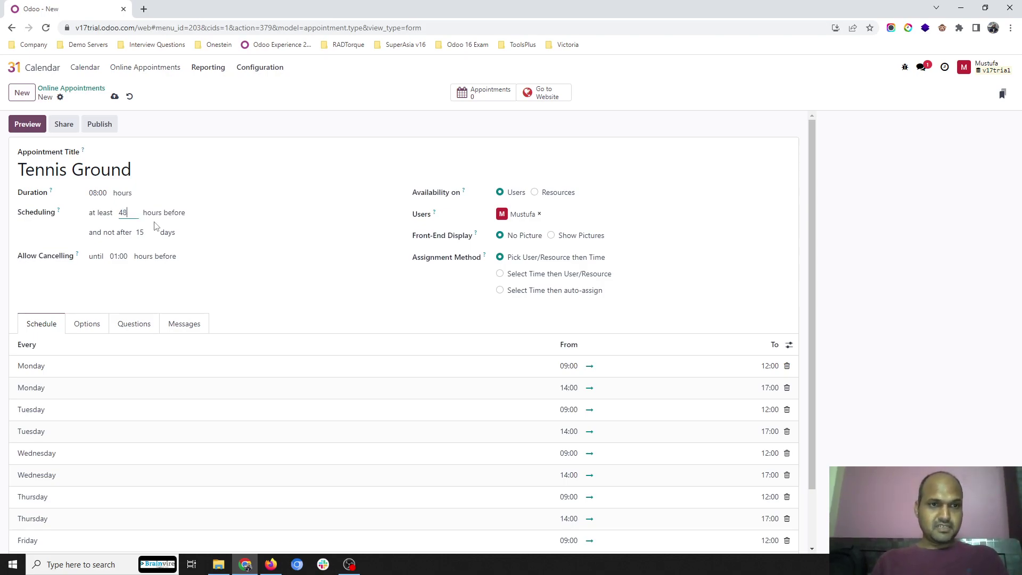
{"action": "key", "text": "Tab"}
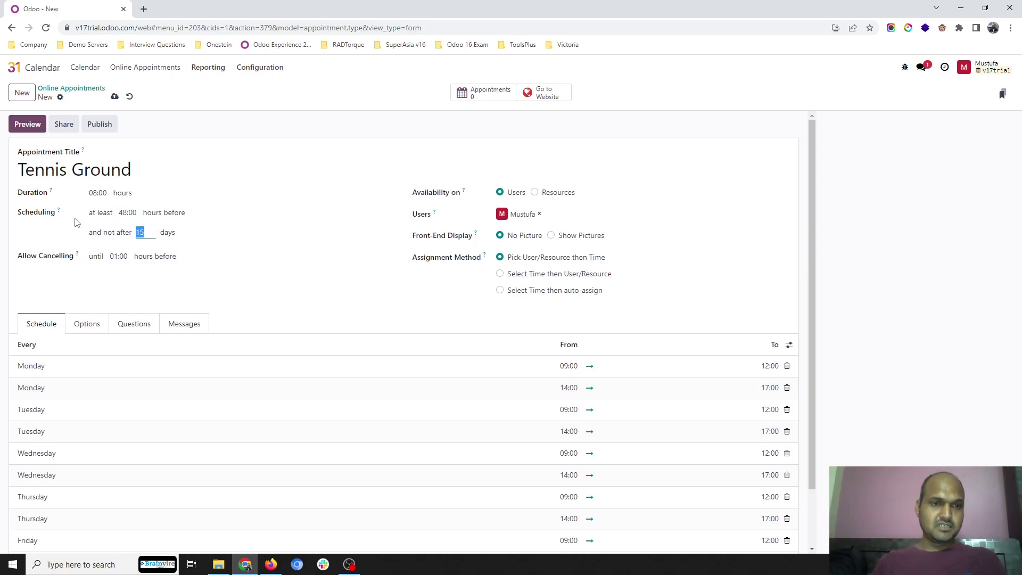
Step: Set availability to Resources and assign Tennis Ground (80) as the resource
{"action": "left_click", "coordinate": [535, 192]}
{"action": "left_click", "coordinate": [552, 215]}
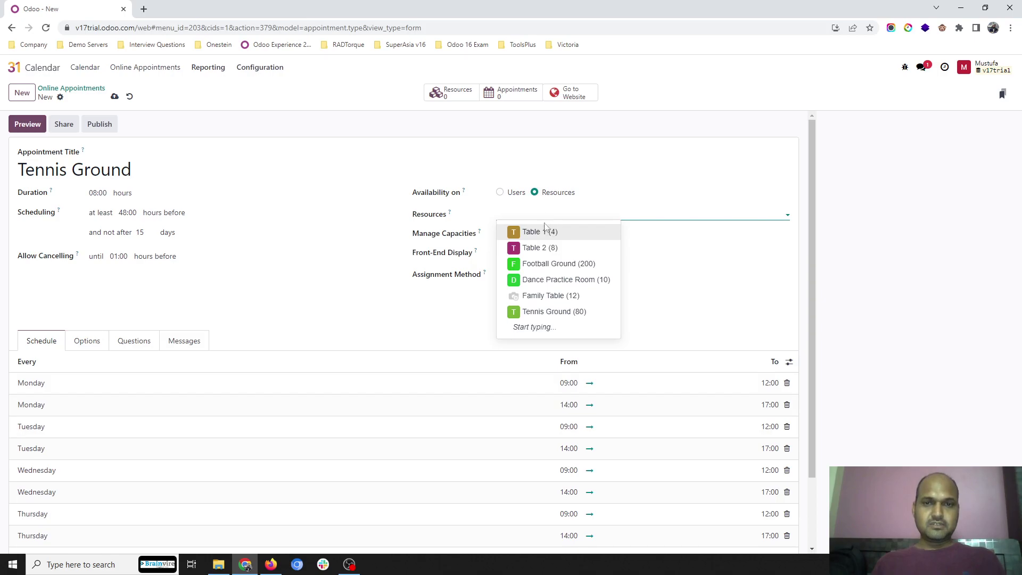
{"action": "left_click", "coordinate": [555, 310]}
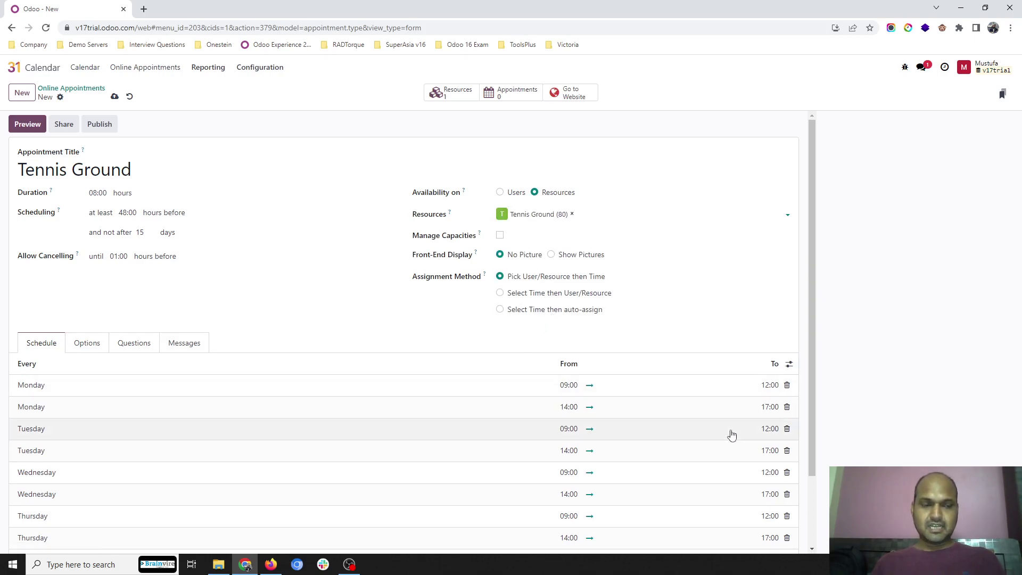
{"action": "scroll", "coordinate": [732, 434], "scroll_direction": "down", "scroll_amount": 3}
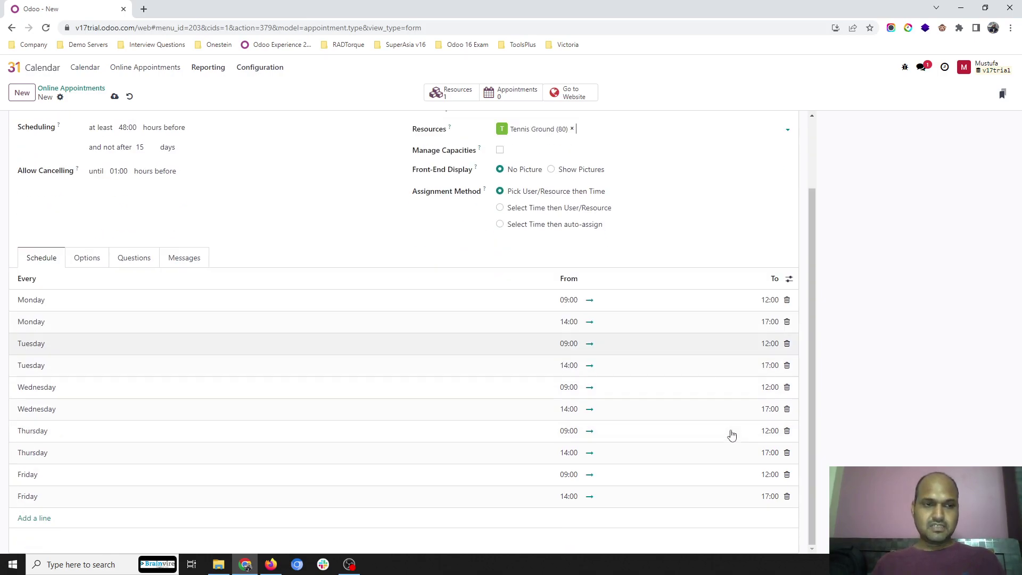
Step: Delete the 14:00–17:00 afternoon slots for Monday through Thursday
{"action": "left_click", "coordinate": [788, 322]}
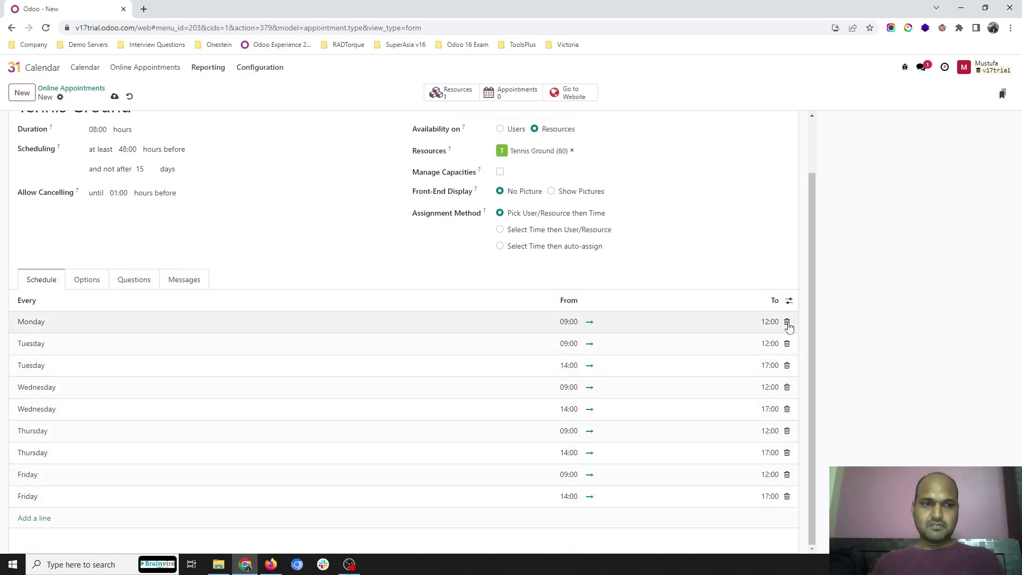
{"action": "left_click", "coordinate": [787, 366]}
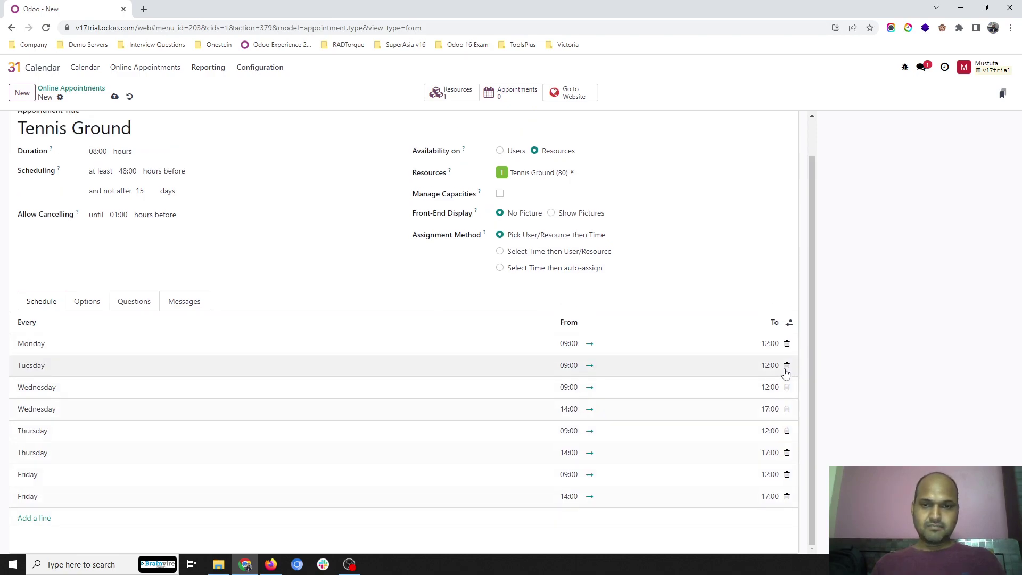
{"action": "left_click", "coordinate": [788, 409]}
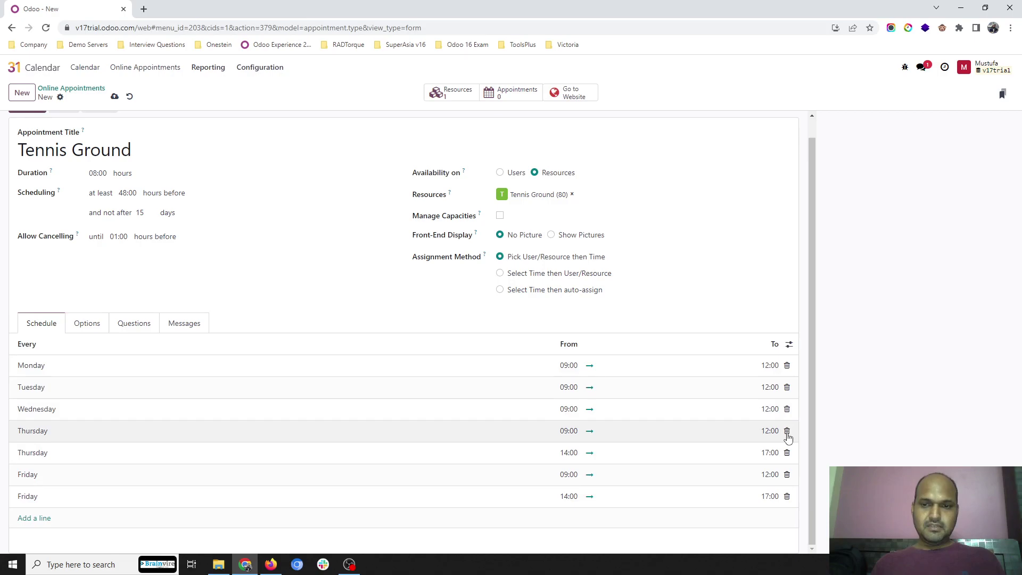
{"action": "left_click", "coordinate": [787, 452]}
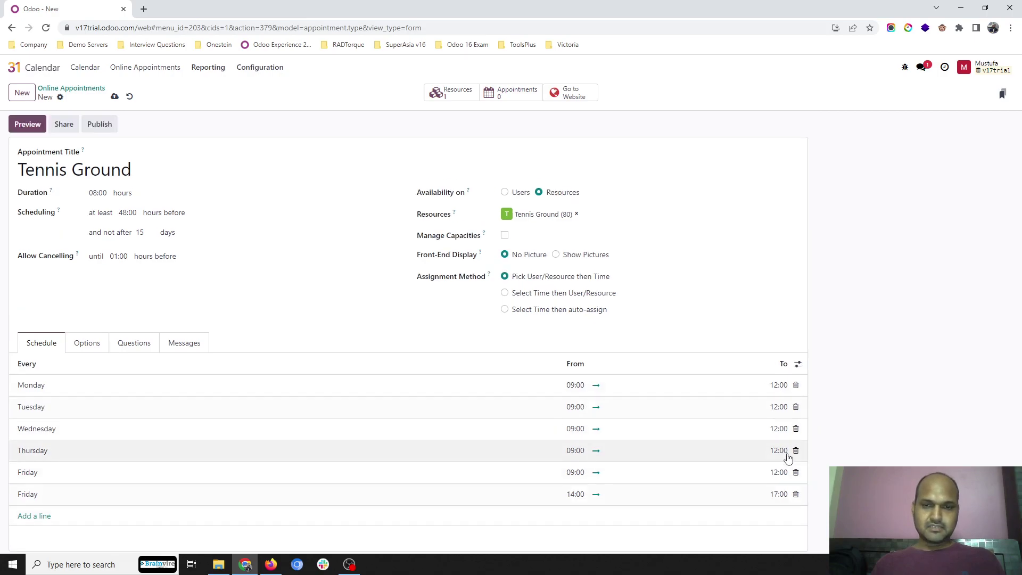
Step: Remove Friday's afternoon slot and extend every weekday's end time to 18:00
{"action": "left_click", "coordinate": [796, 494]}
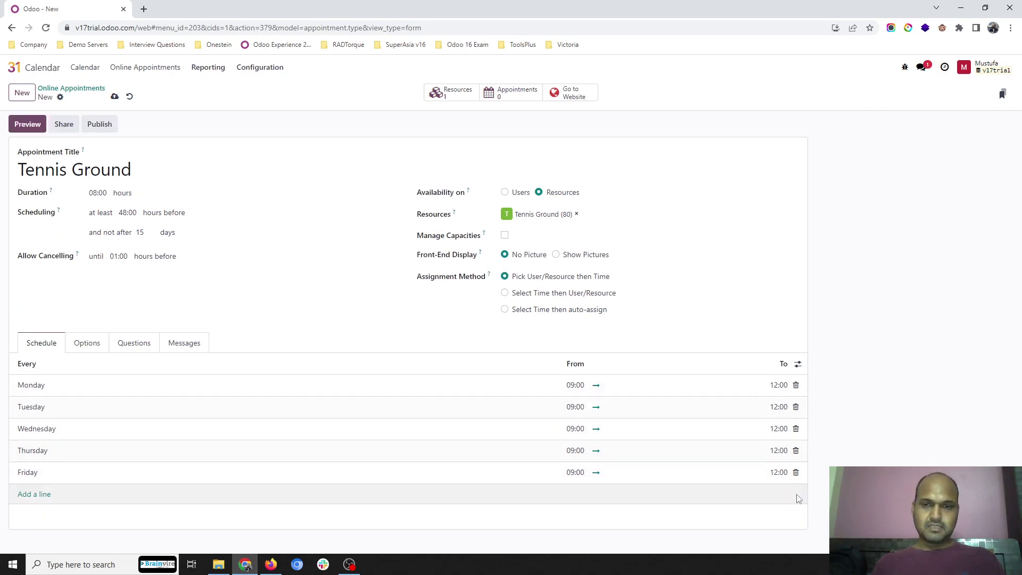
{"action": "left_click", "coordinate": [778, 384]}
{"action": "type", "text": "1"}
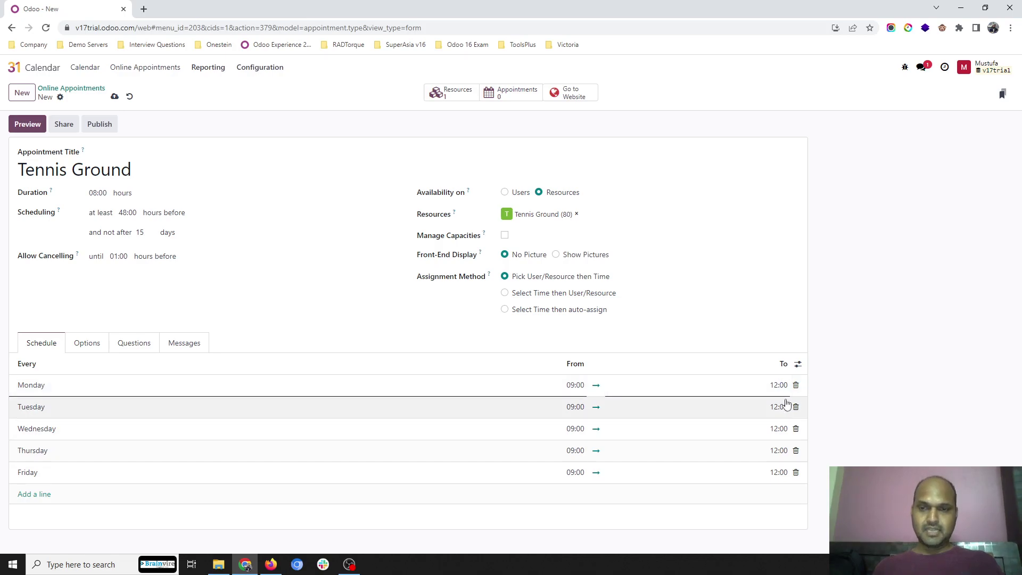
{"action": "type", "text": "6"}
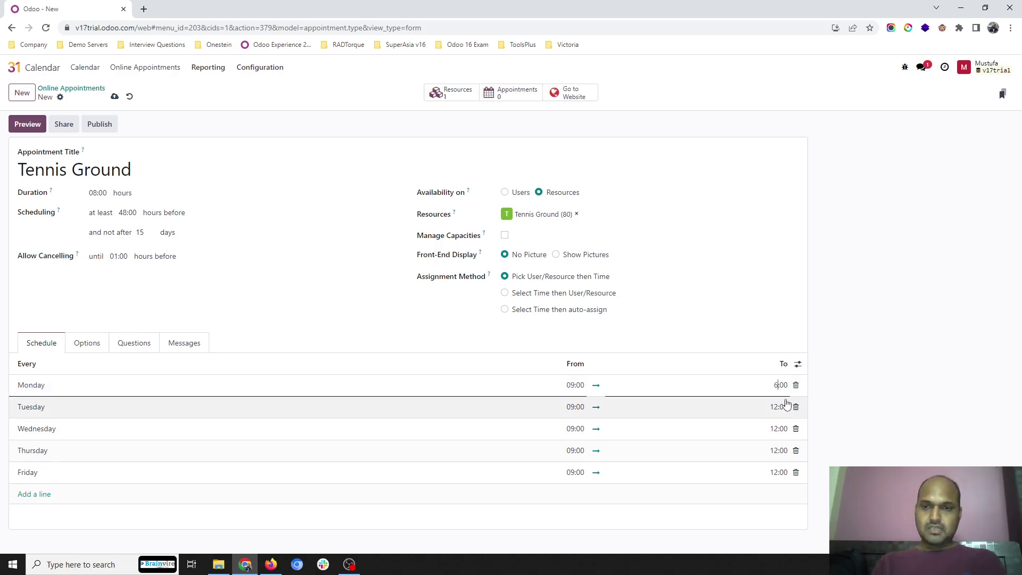
{"action": "left_click", "coordinate": [780, 406]}
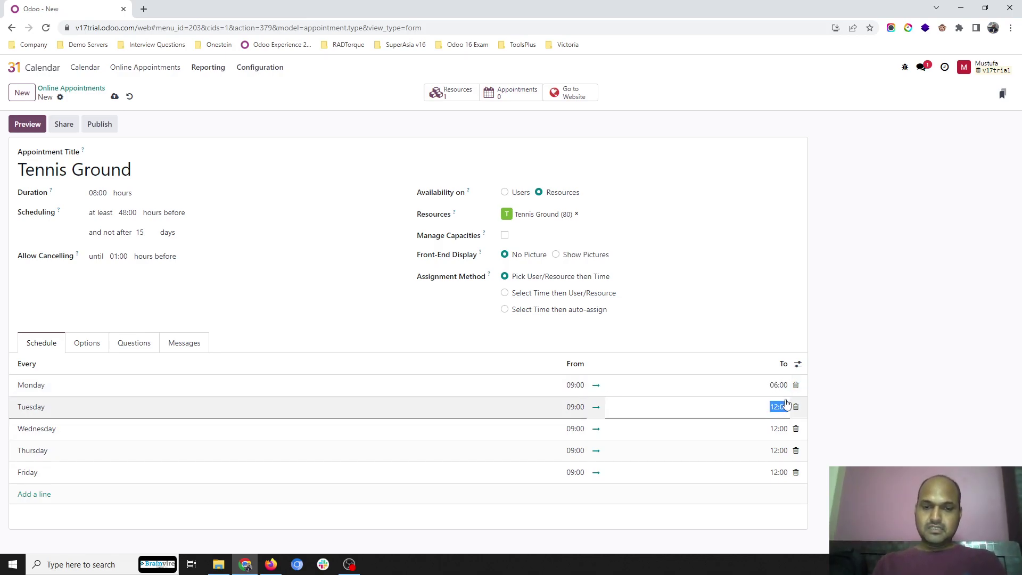
{"action": "left_click", "coordinate": [779, 385]}
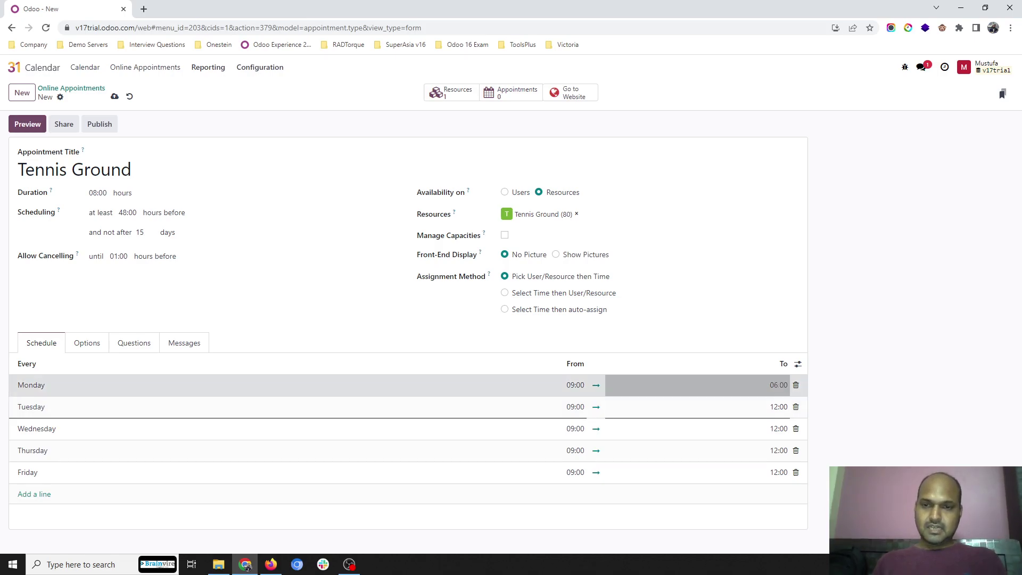
{"action": "type", "text": "18"}
{"action": "key", "text": "Return"}
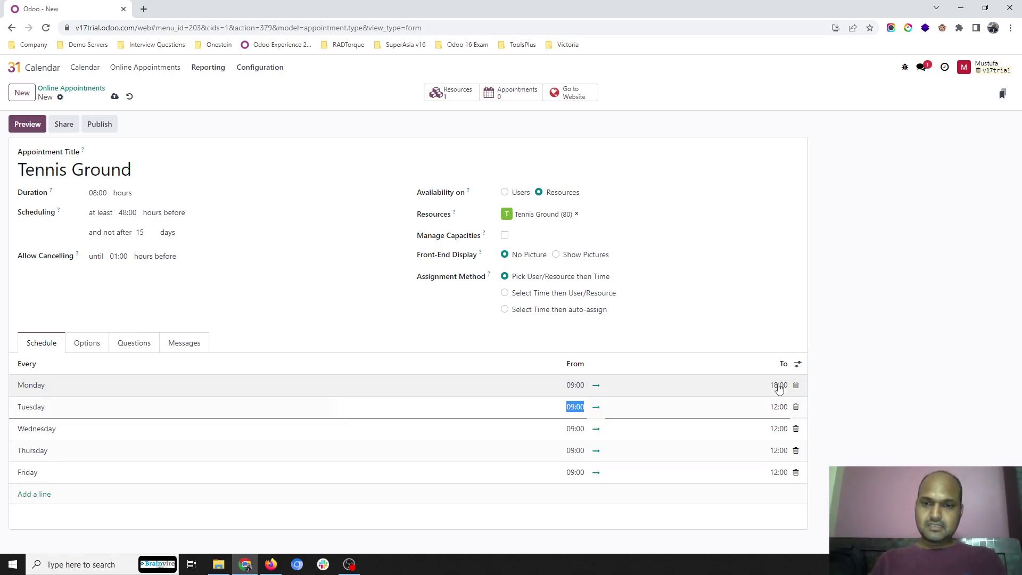
{"action": "key", "text": "Tab"}
{"action": "type", "text": "18"}
{"action": "key", "text": "Return"}
{"action": "key", "text": "Tab"}
{"action": "type", "text": "18"}
{"action": "key", "text": "Return"}
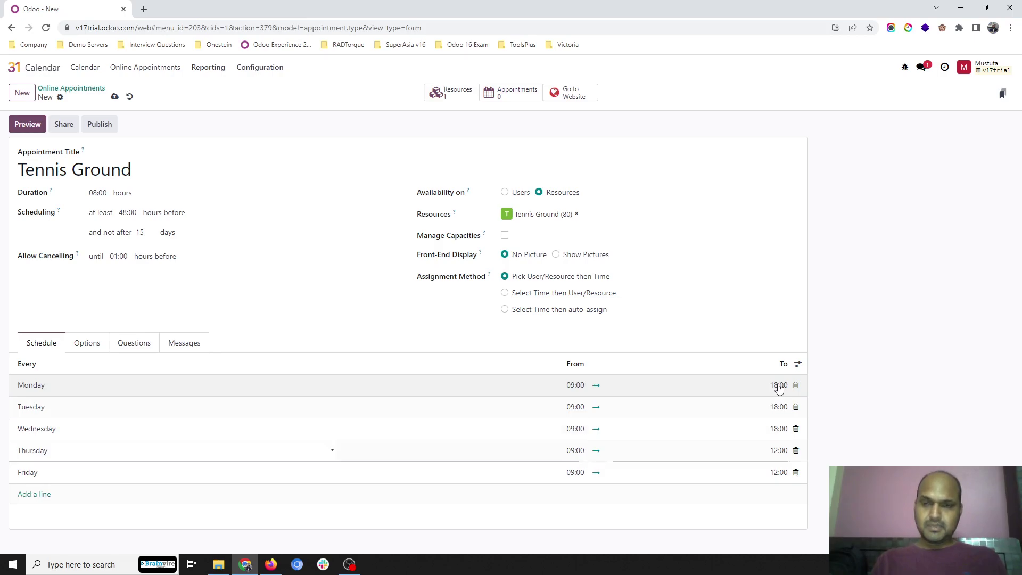
{"action": "key", "text": "Tab"}
{"action": "key", "text": "Tab"}
{"action": "type", "text": "18"}
{"action": "key", "text": "Return"}
{"action": "key", "text": "Tab"}
{"action": "type", "text": "1"}
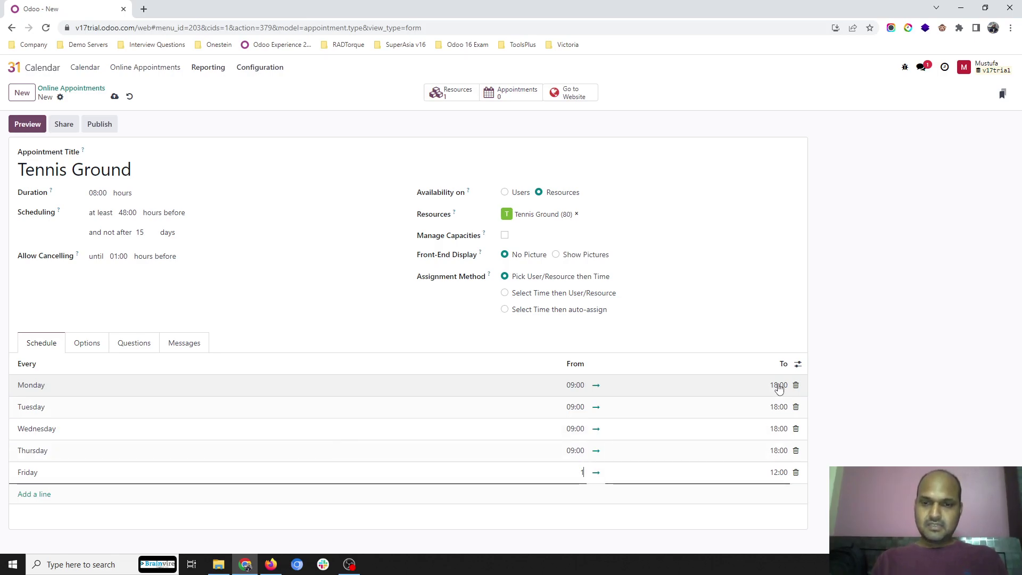
{"action": "type", "text": "9"}
{"action": "key", "text": "Tab"}
{"action": "key", "text": "Return"}
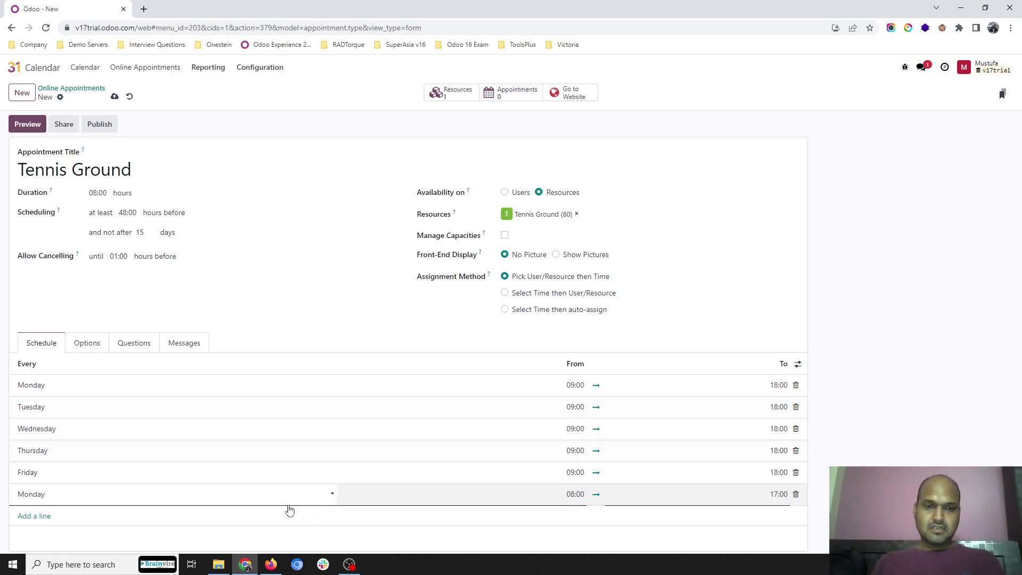
Step: Add Saturday and Sunday schedule lines running from 06:00 to 00:00
{"action": "left_click", "coordinate": [276, 495]}
{"action": "left_click", "coordinate": [242, 471]}
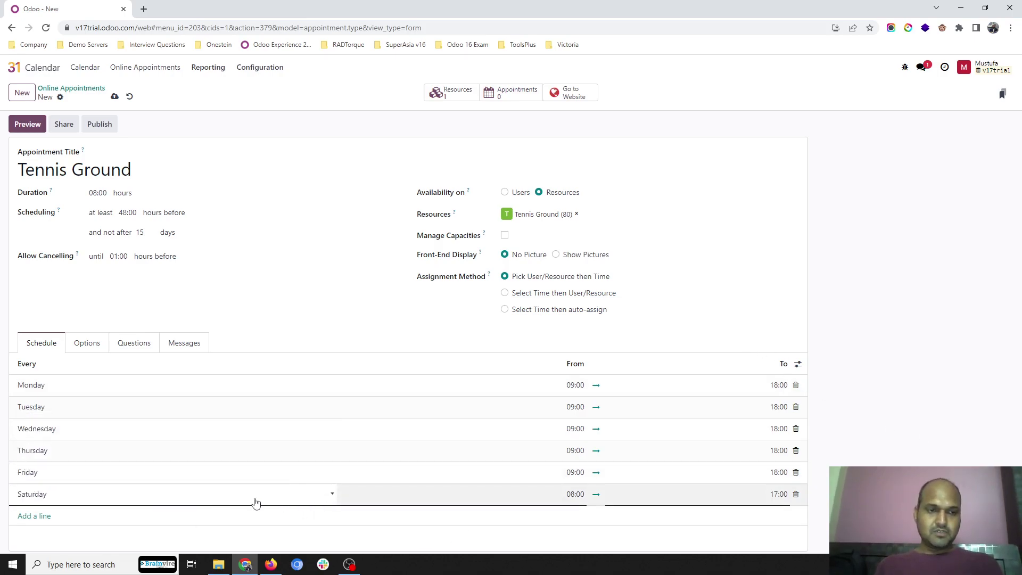
{"action": "left_click", "coordinate": [575, 494]}
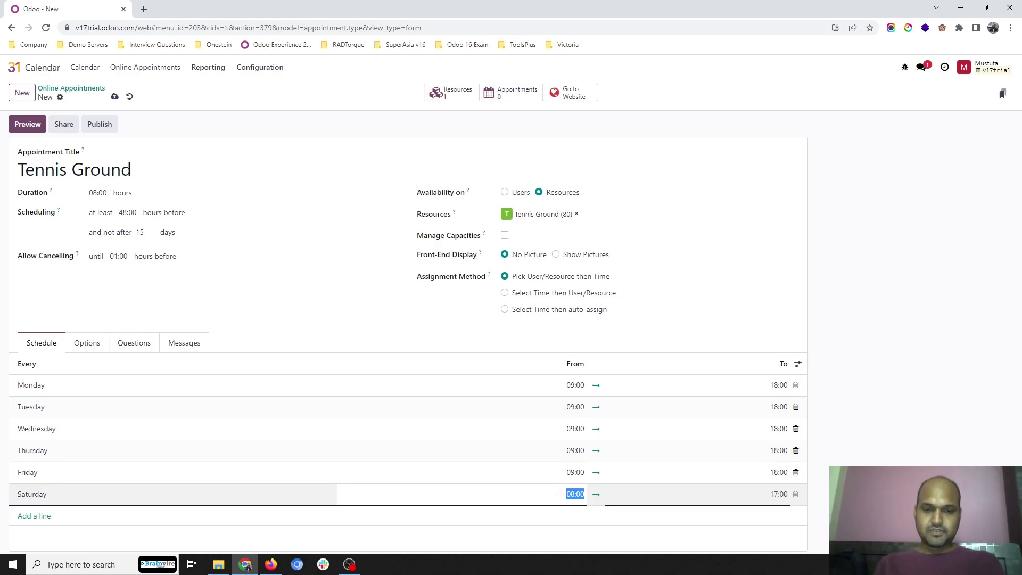
{"action": "type", "text": "0"}
{"action": "key", "text": "Tab"}
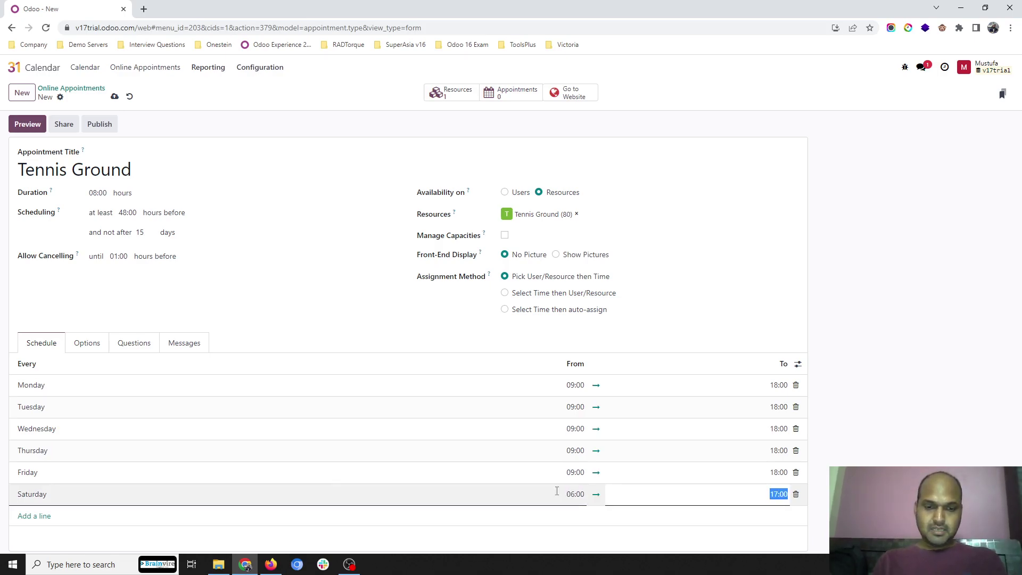
{"action": "type", "text": "0"}
{"action": "key", "text": "Tab"}
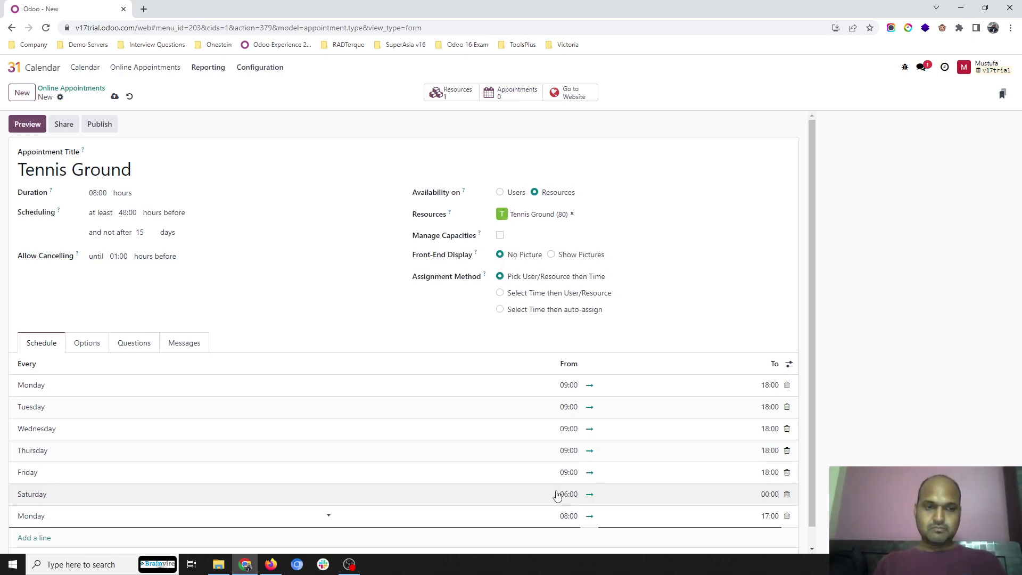
{"action": "left_click", "coordinate": [280, 516]}
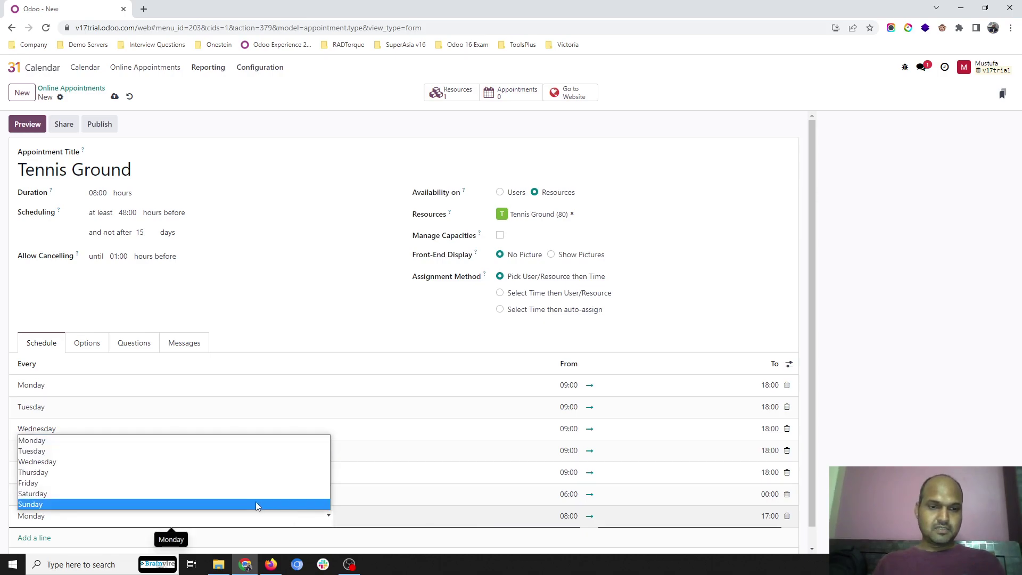
{"action": "left_click", "coordinate": [255, 503]}
{"action": "key", "text": "Tab"}
{"action": "type", "text": "06:00"}
{"action": "key", "text": "Tab"}
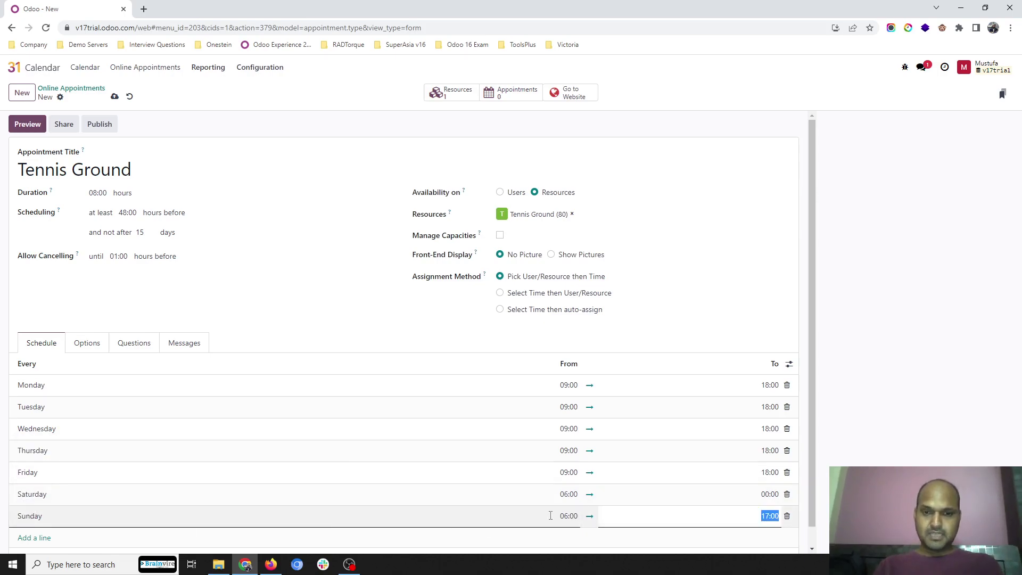
{"action": "type", "text": "00"}
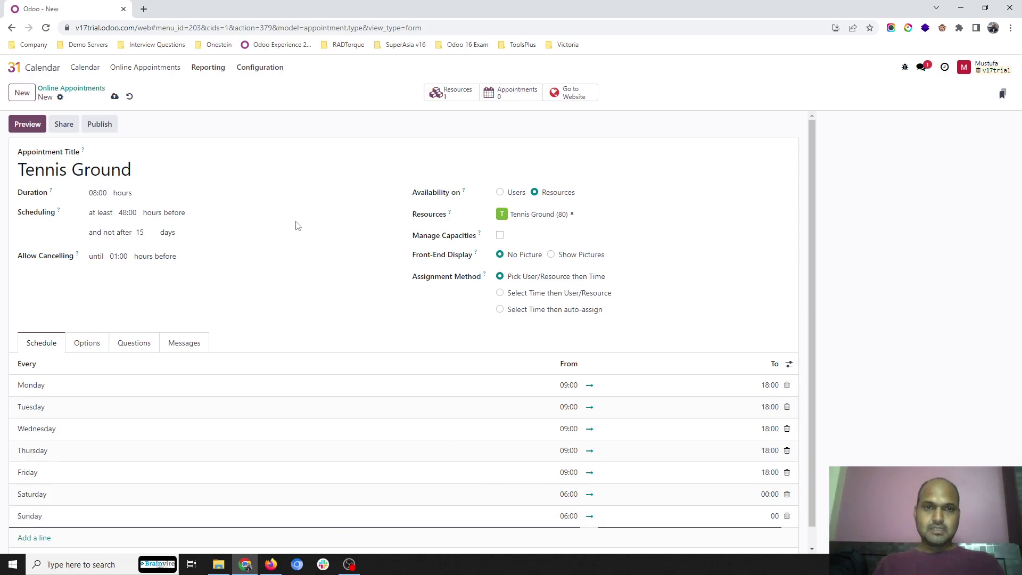
Step: Save and publish the Tennis Ground appointment, then view All Appointments on the website
{"action": "left_click", "coordinate": [114, 97]}
{"action": "left_click", "coordinate": [99, 124]}
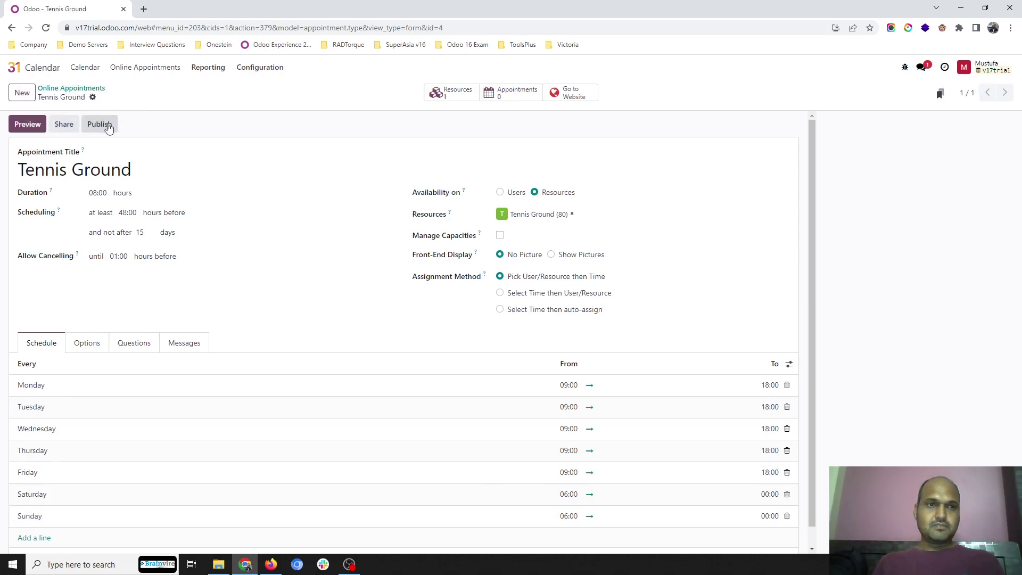
{"action": "left_click", "coordinate": [271, 564]}
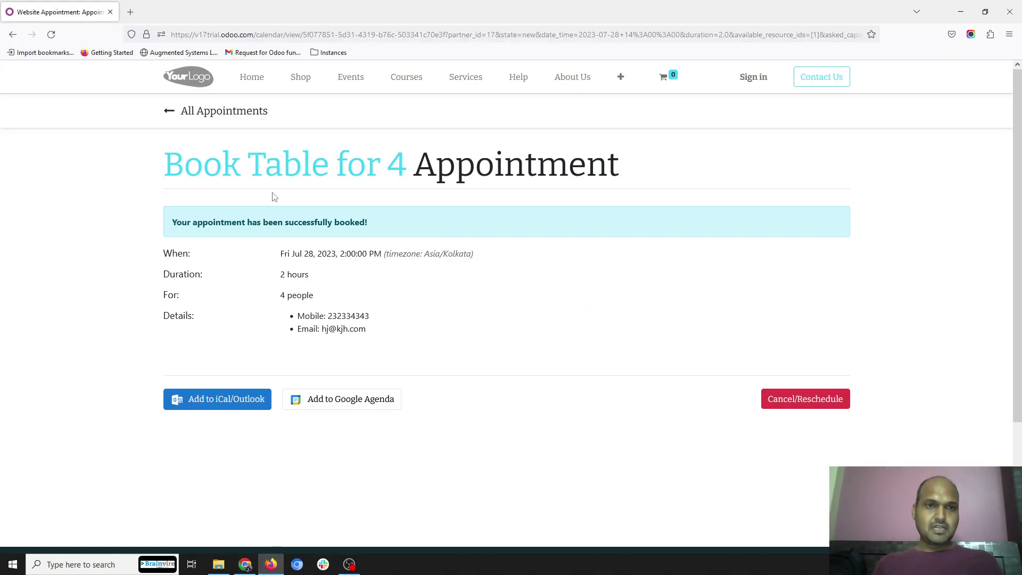
{"action": "left_click", "coordinate": [215, 110]}
{"action": "scroll", "coordinate": [472, 274], "scroll_direction": "down", "scroll_amount": 8}
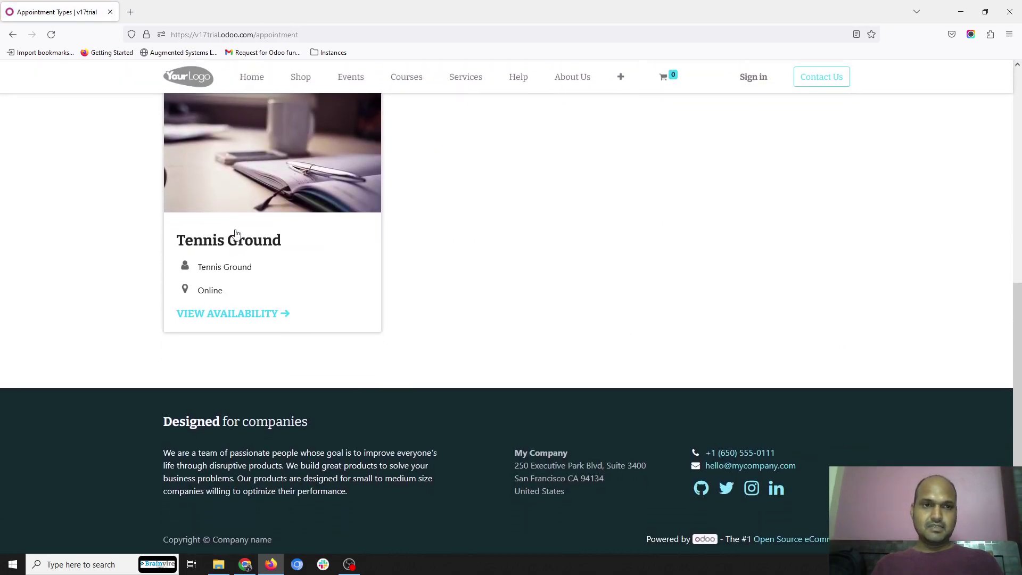
Step: On the Tennis Ground booking calendar, check 22 July, then pick the 9:00 AM slot on Friday 21 July
{"action": "left_click", "coordinate": [280, 247]}
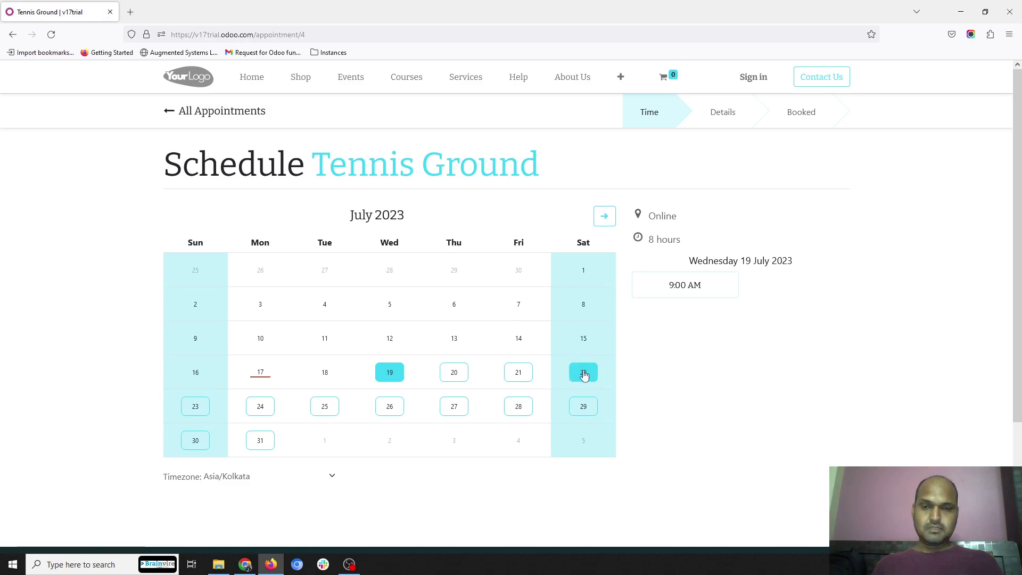
{"action": "left_click", "coordinate": [583, 372]}
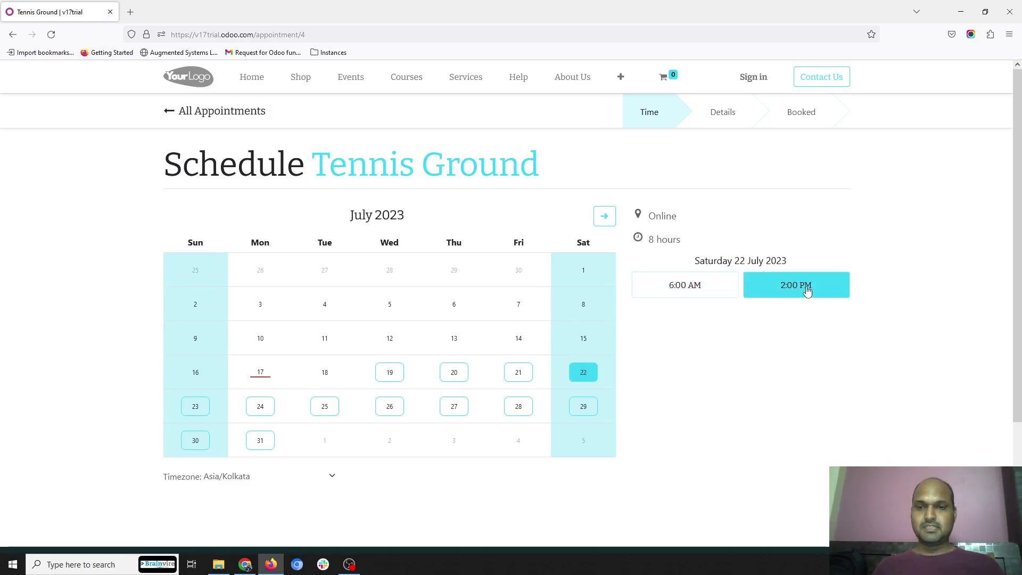
{"action": "left_click", "coordinate": [518, 373]}
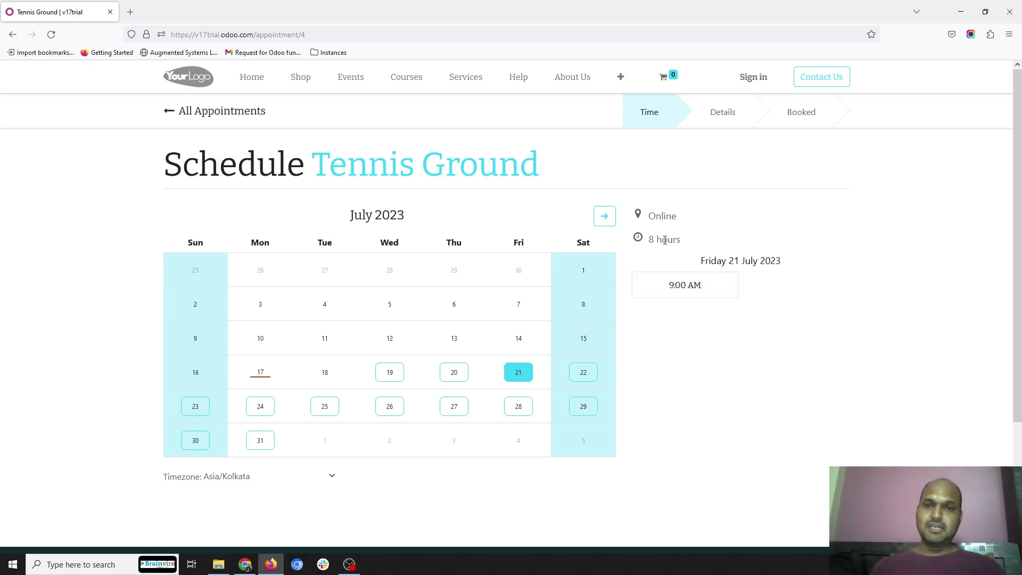
{"action": "left_click", "coordinate": [684, 284]}
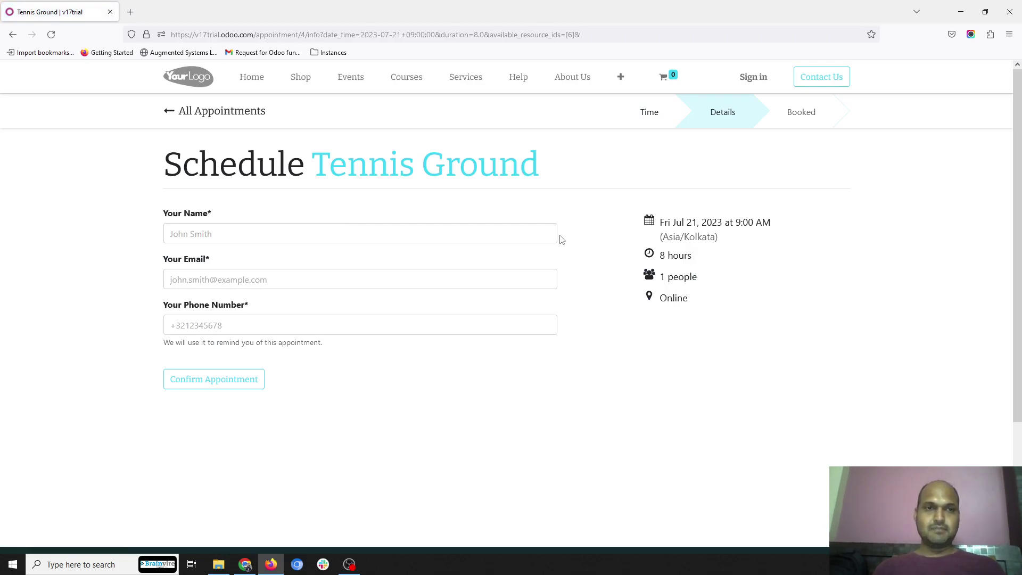
{"action": "key", "text": "alt+Tab"}
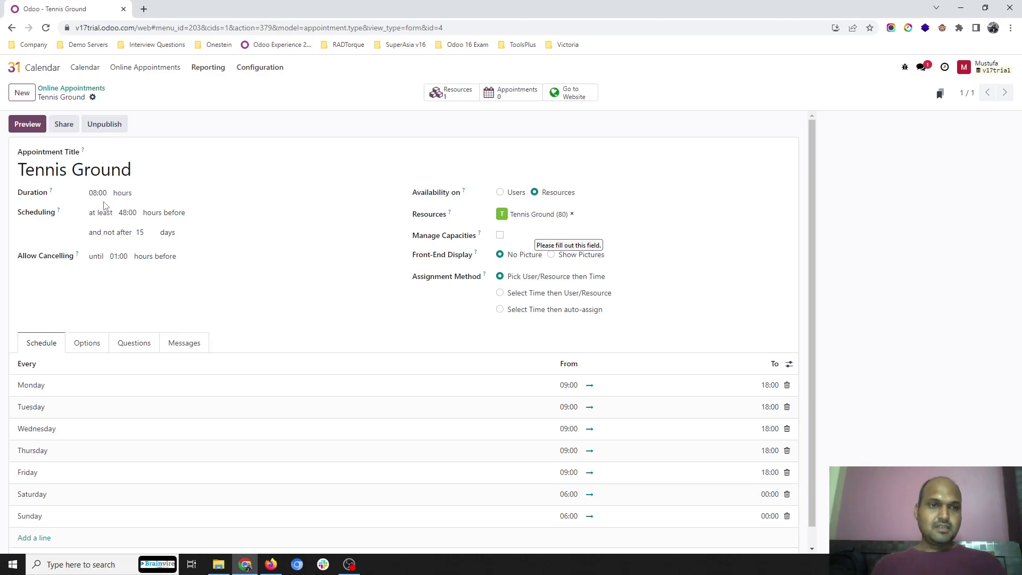
Step: Enable Manage Capacities (80 persons total) on Tennis Ground, save, and return to the website
{"action": "left_click", "coordinate": [501, 236]}
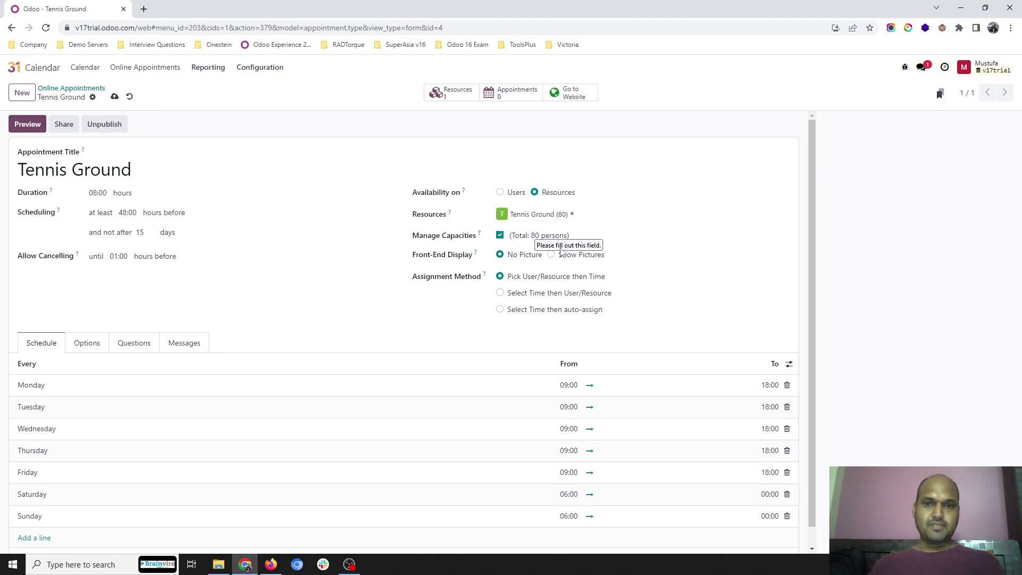
{"action": "left_click", "coordinate": [114, 97]}
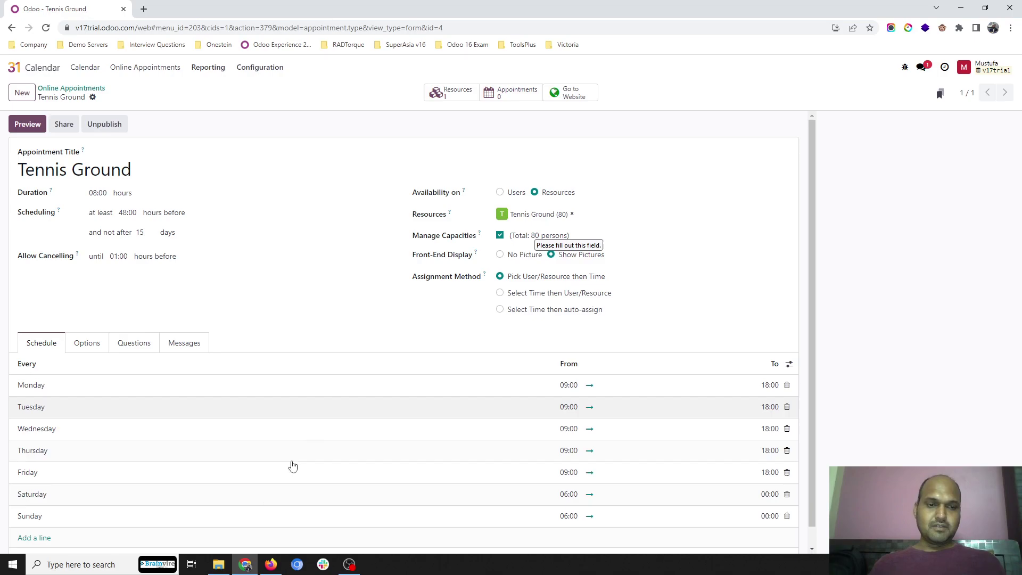
{"action": "left_click", "coordinate": [270, 564]}
Step: Choose Tennis Ground for 10 people and the 9:00 AM slot on 19 July
{"action": "left_click", "coordinate": [184, 111]}
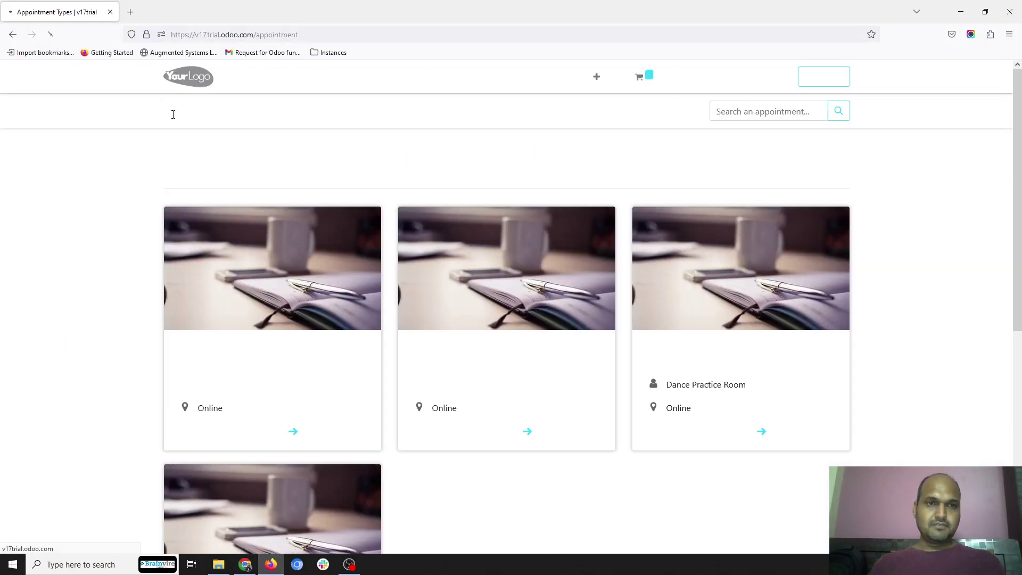
{"action": "scroll", "coordinate": [495, 368], "scroll_direction": "down", "scroll_amount": 5}
{"action": "scroll", "coordinate": [307, 314], "scroll_direction": "down", "scroll_amount": 3}
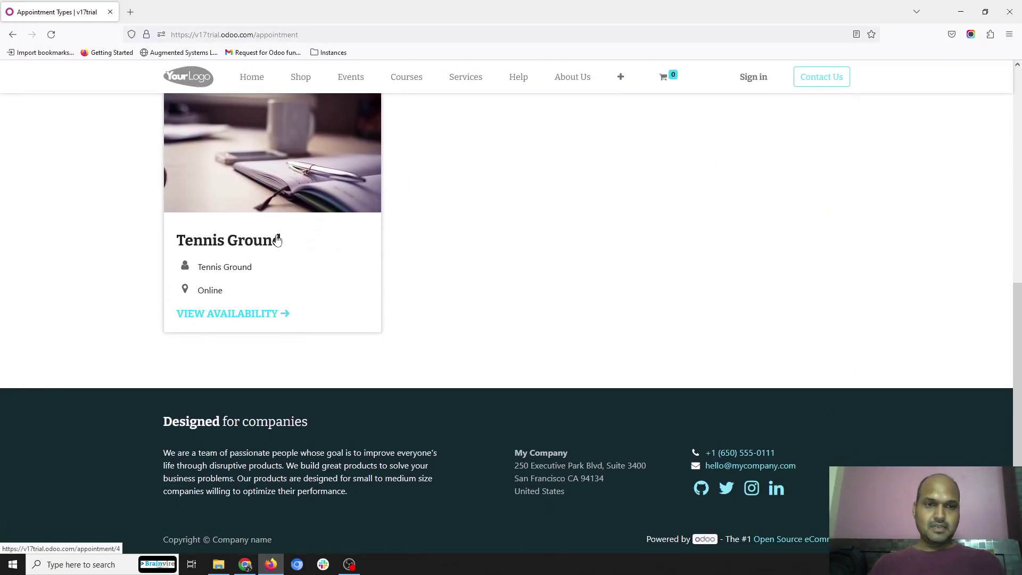
{"action": "left_click", "coordinate": [279, 235]}
{"action": "left_click", "coordinate": [707, 266]}
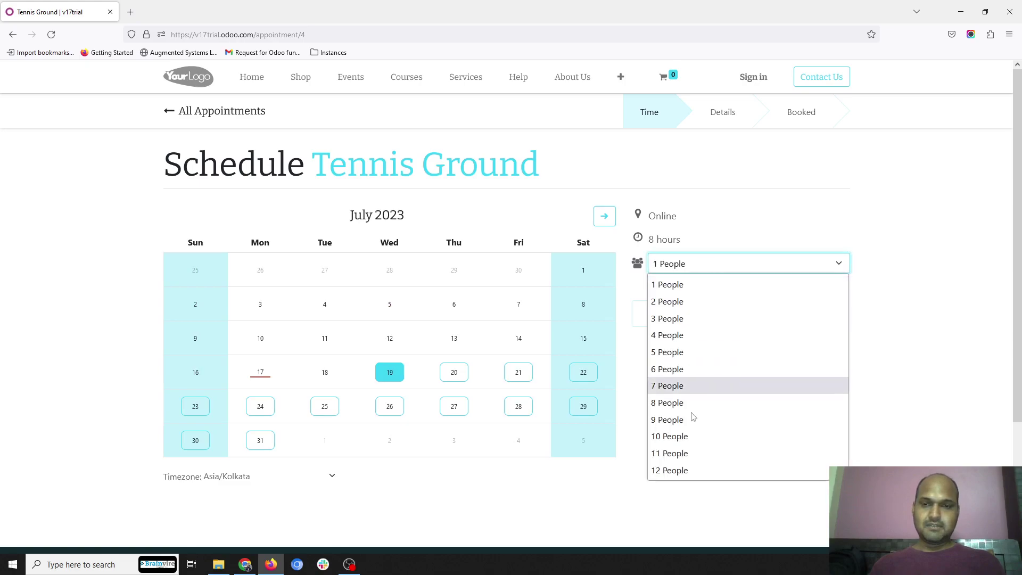
{"action": "left_click", "coordinate": [692, 436]}
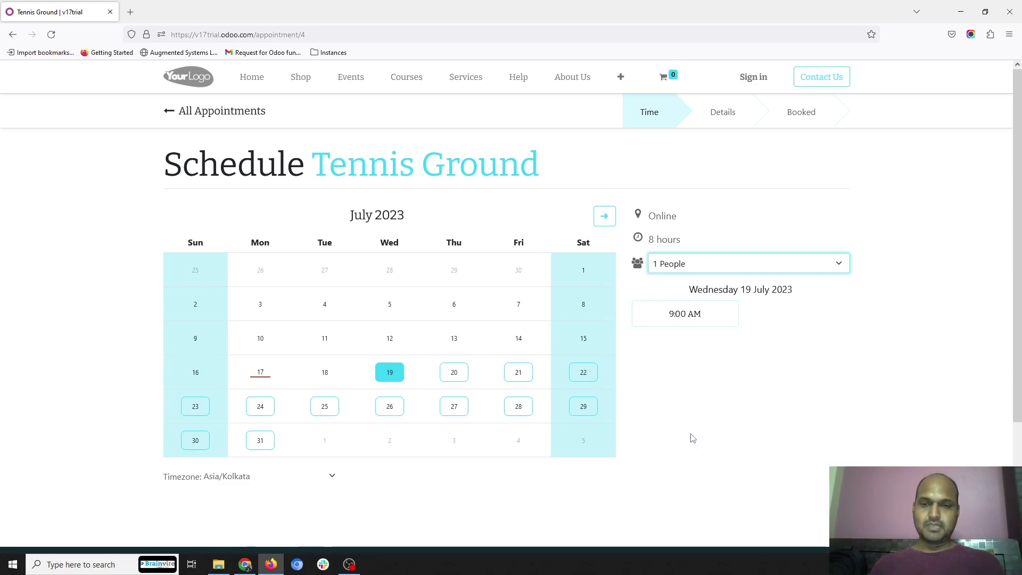
{"action": "left_click", "coordinate": [724, 315]}
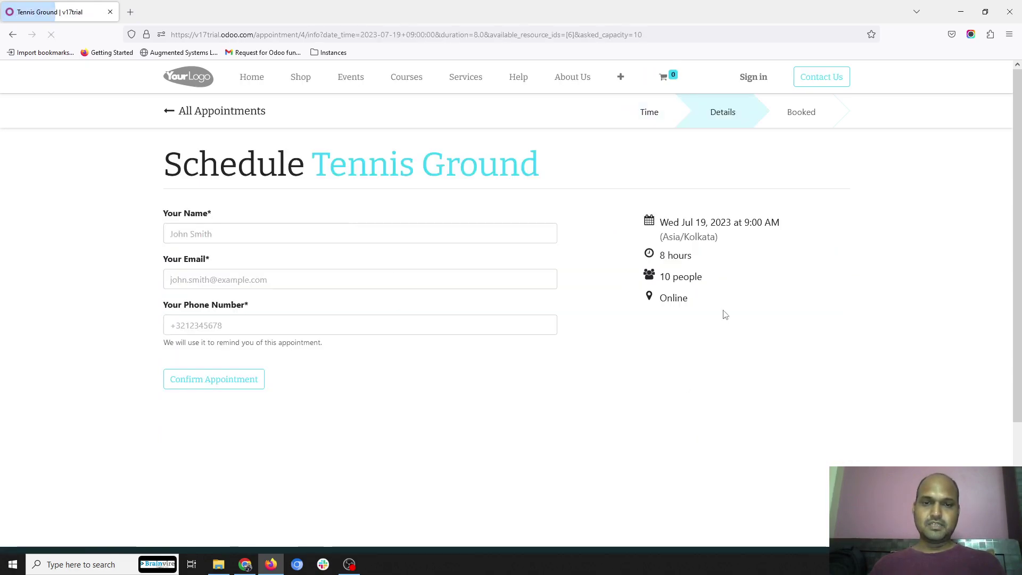
Step: Fill in the booker's name, email and phone, then confirm the appointment
{"action": "left_click", "coordinate": [329, 237]}
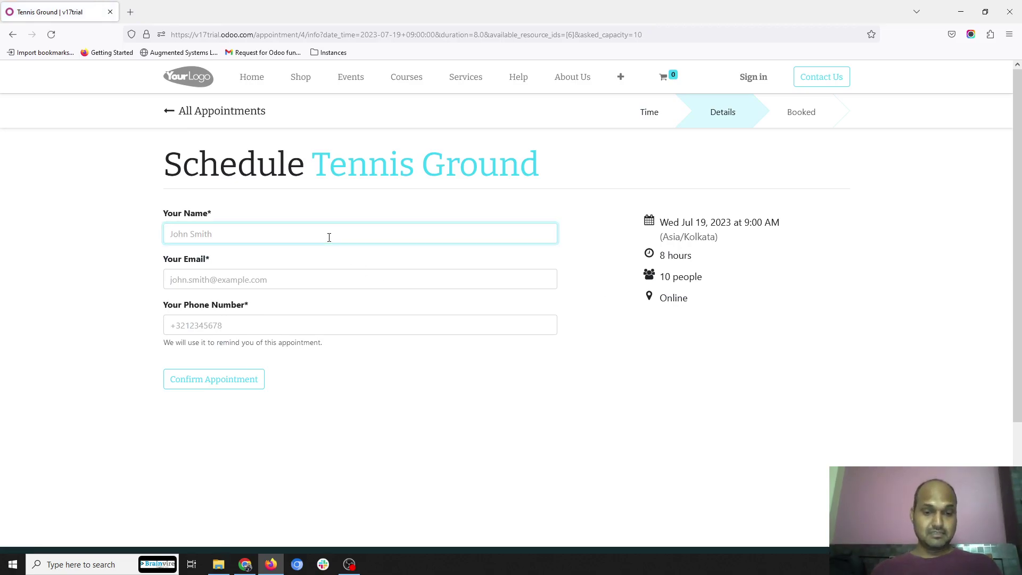
{"action": "type", "text": "hhfdf"}
{"action": "key", "text": "Tab"}
{"action": "type", "text": "sds"}
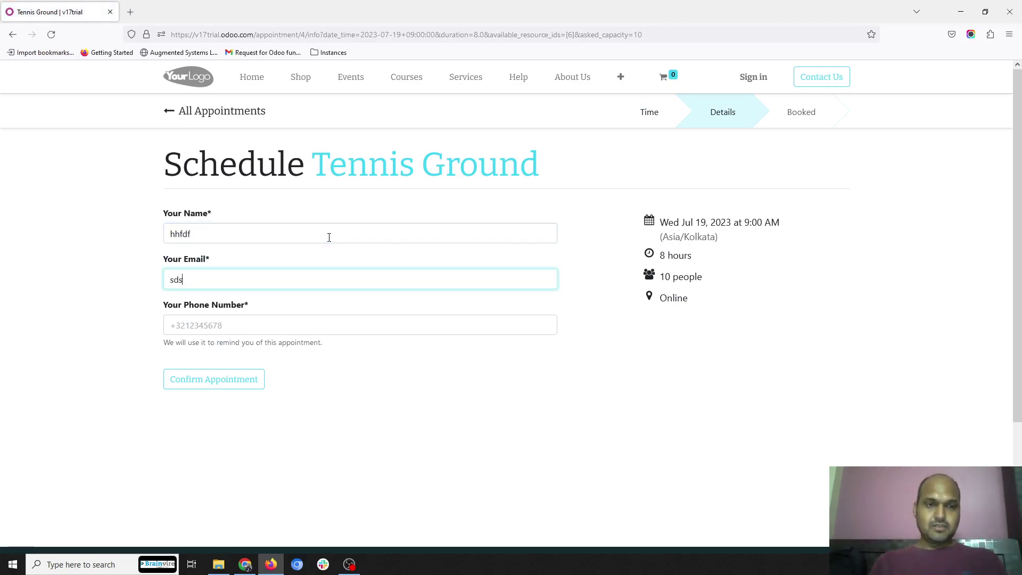
{"action": "type", "text": "ds"}
{"action": "key", "text": "Tab"}
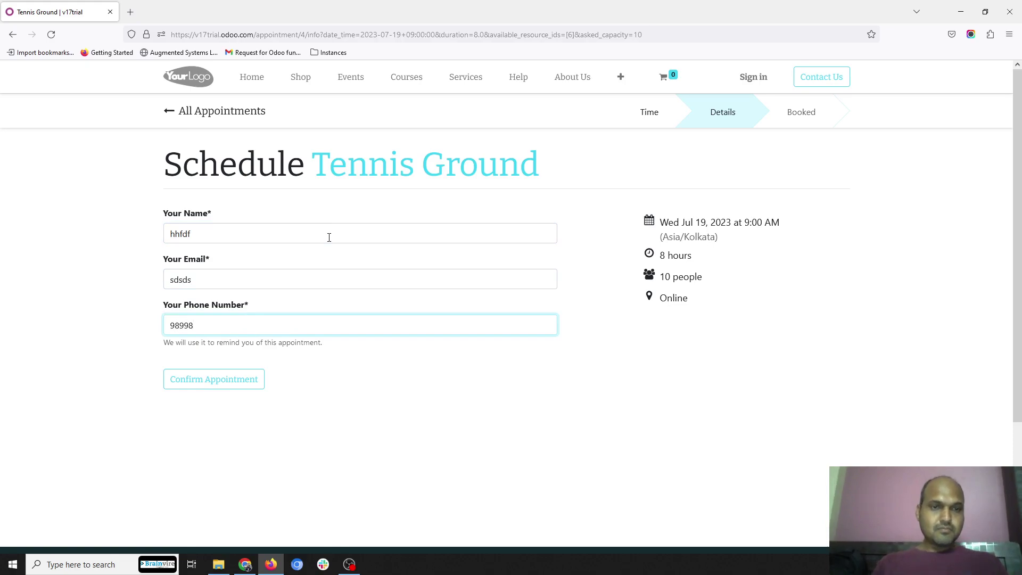
{"action": "left_click", "coordinate": [329, 277]}
{"action": "type", "text": "@gm"}
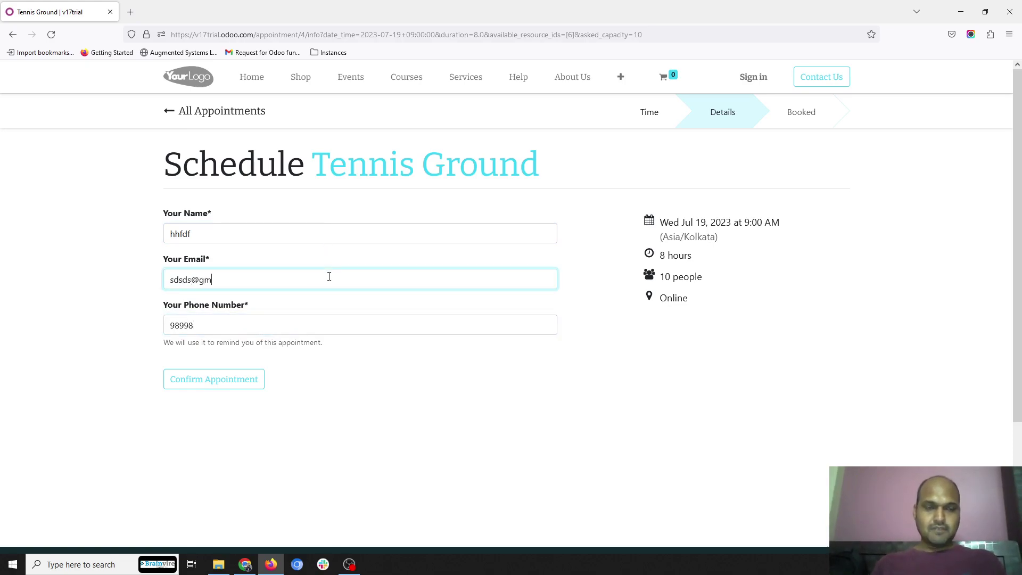
{"action": "type", "text": ".com"}
{"action": "key", "text": "Tab"}
{"action": "left_click", "coordinate": [256, 378]}
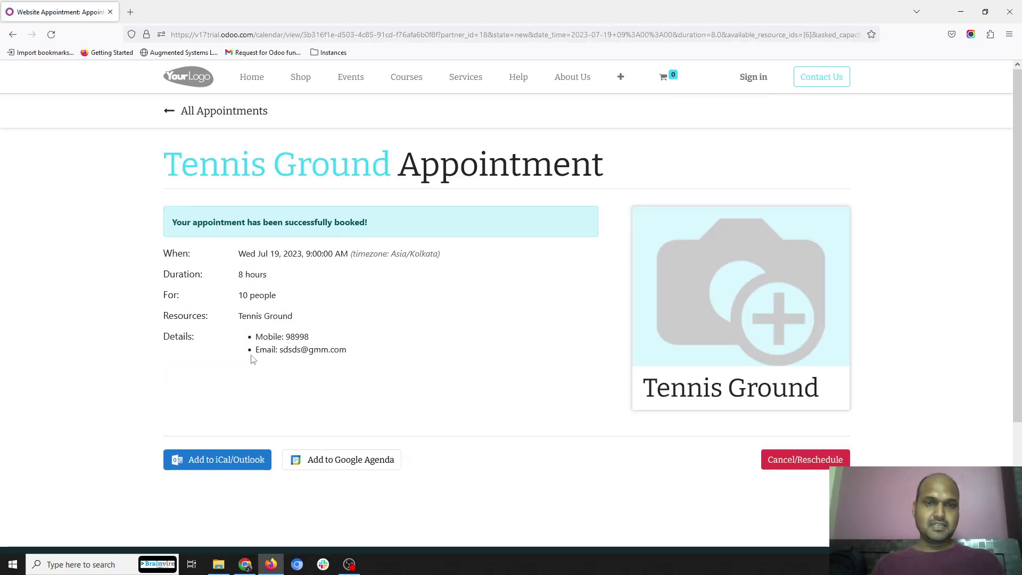
{"action": "left_click", "coordinate": [245, 564]}
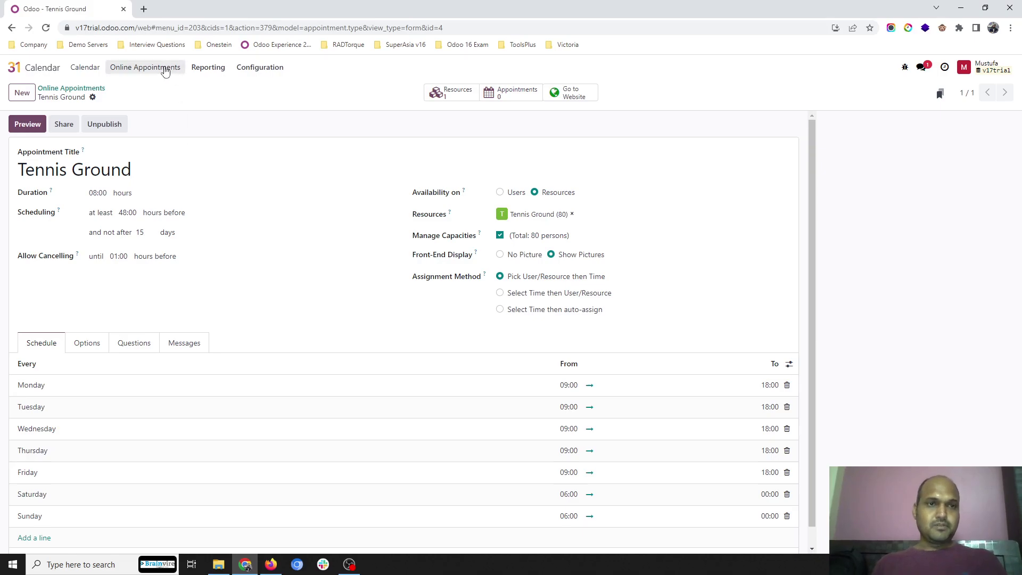
Step: Review the Resource Bookings report and its optional columns, then the Online Appointments report
{"action": "left_click", "coordinate": [208, 67]}
{"action": "left_click", "coordinate": [232, 118]}
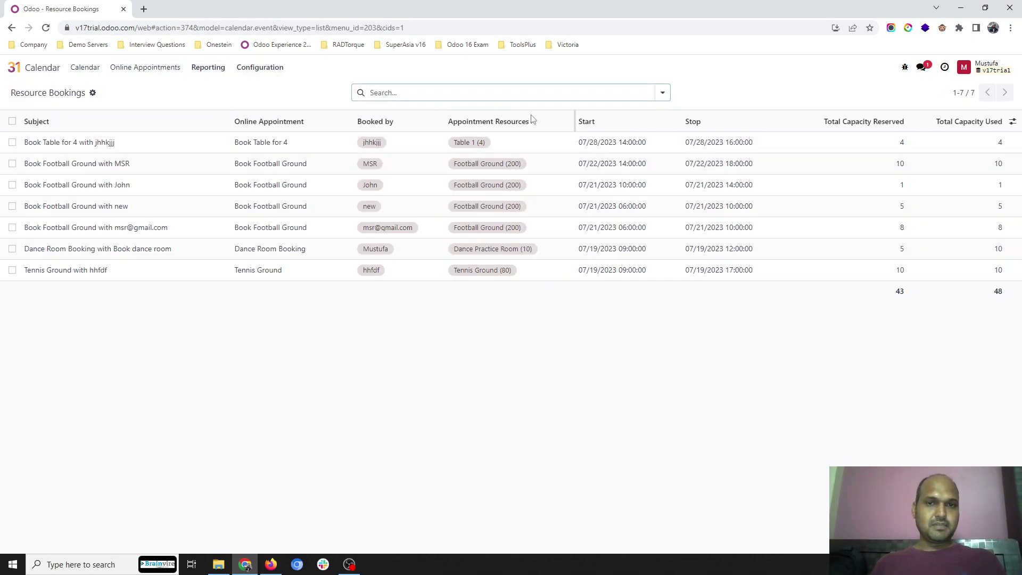
{"action": "left_click", "coordinate": [1013, 121]}
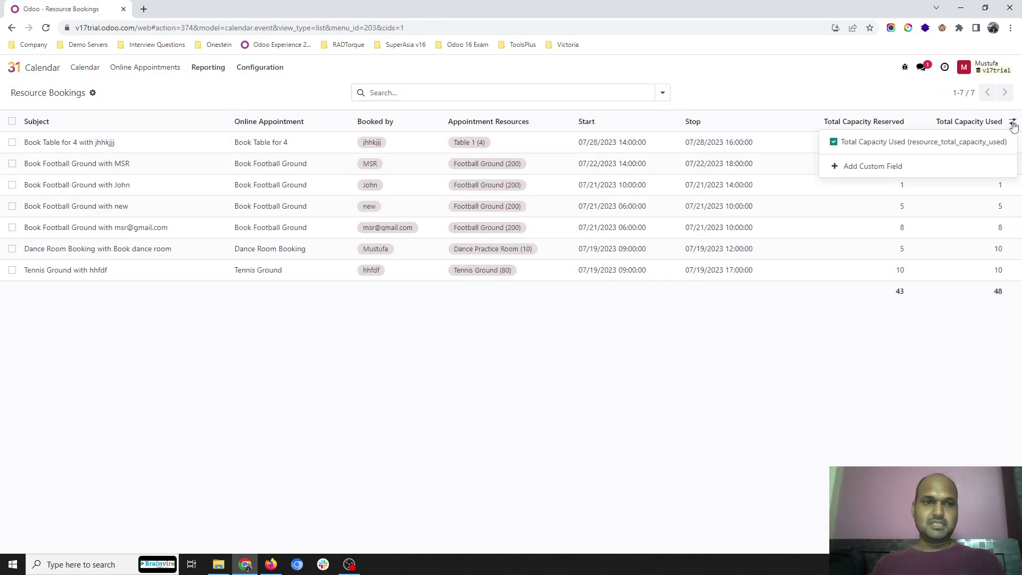
{"action": "left_click", "coordinate": [511, 92]}
{"action": "left_click", "coordinate": [207, 67]}
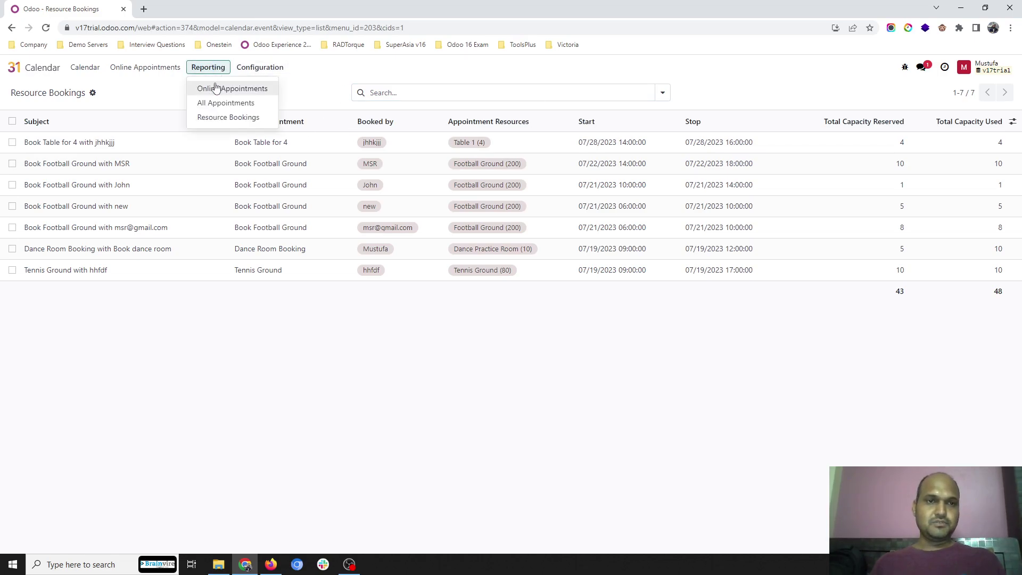
{"action": "left_click", "coordinate": [217, 89]}
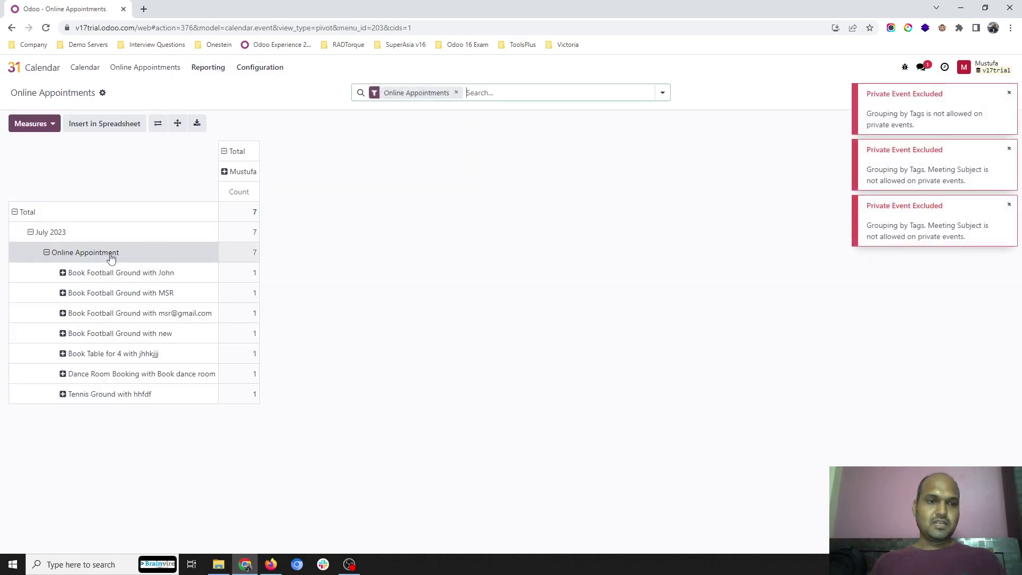
Step: View All Appointments as a bar chart, then as a pivot with columns split by Appointment Type
{"action": "left_click", "coordinate": [208, 68]}
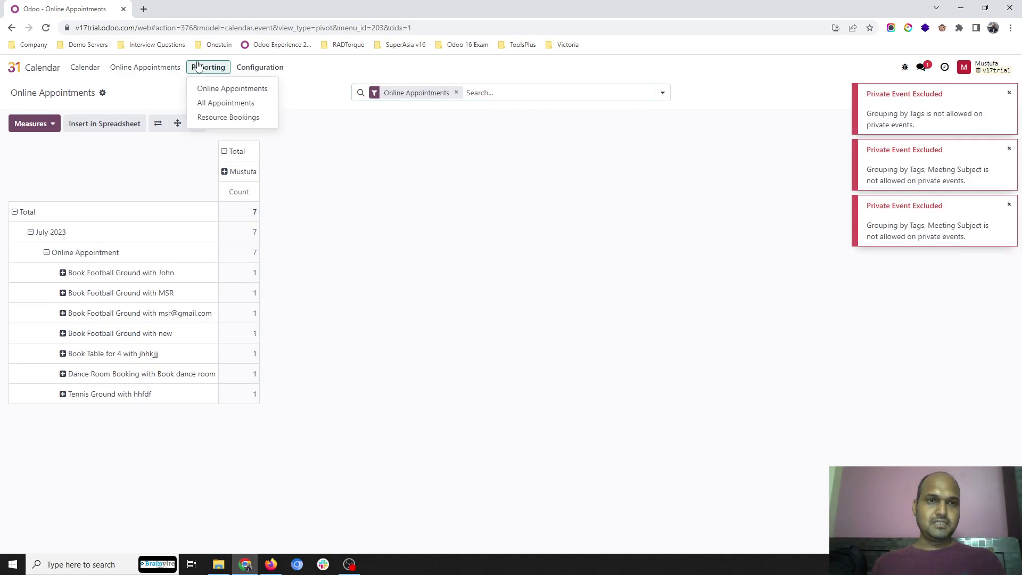
{"action": "left_click", "coordinate": [226, 102]}
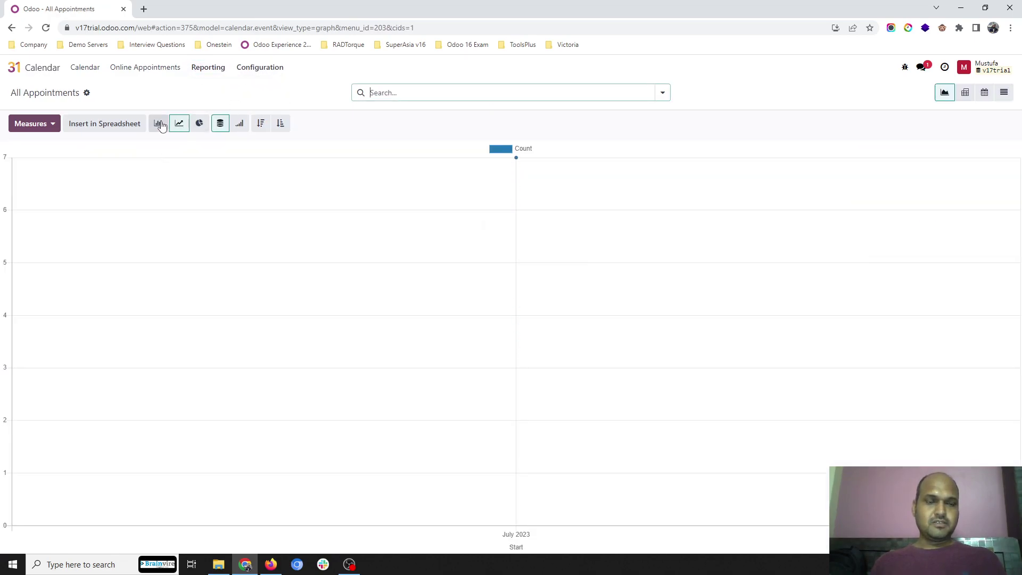
{"action": "left_click", "coordinate": [159, 124]}
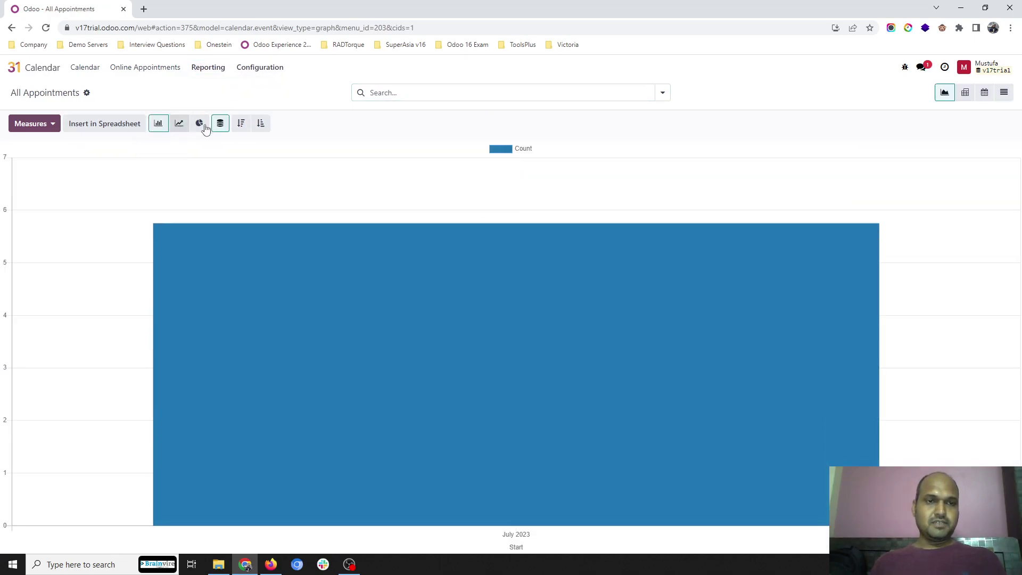
{"action": "left_click", "coordinate": [968, 93]}
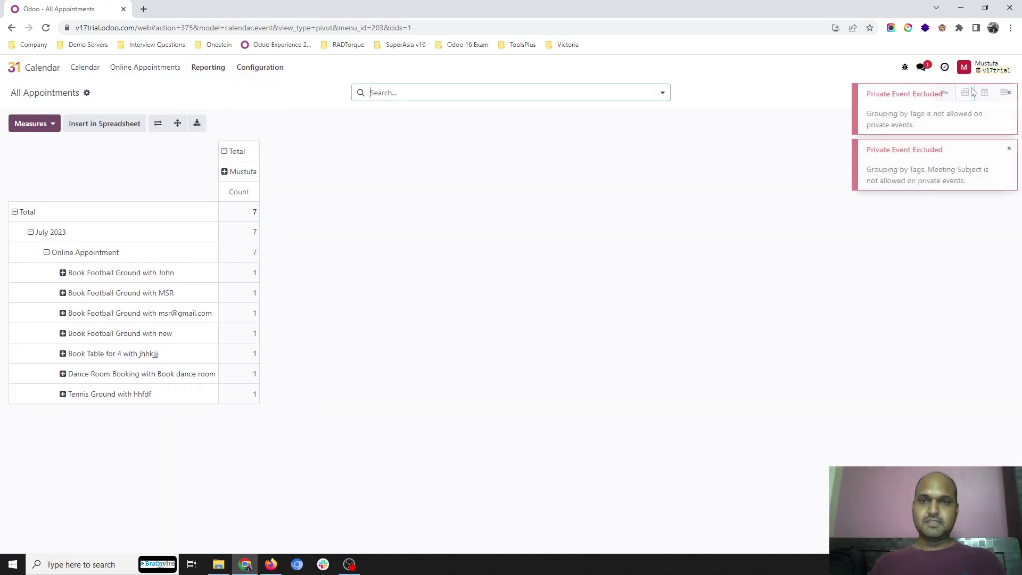
{"action": "left_click", "coordinate": [231, 174]}
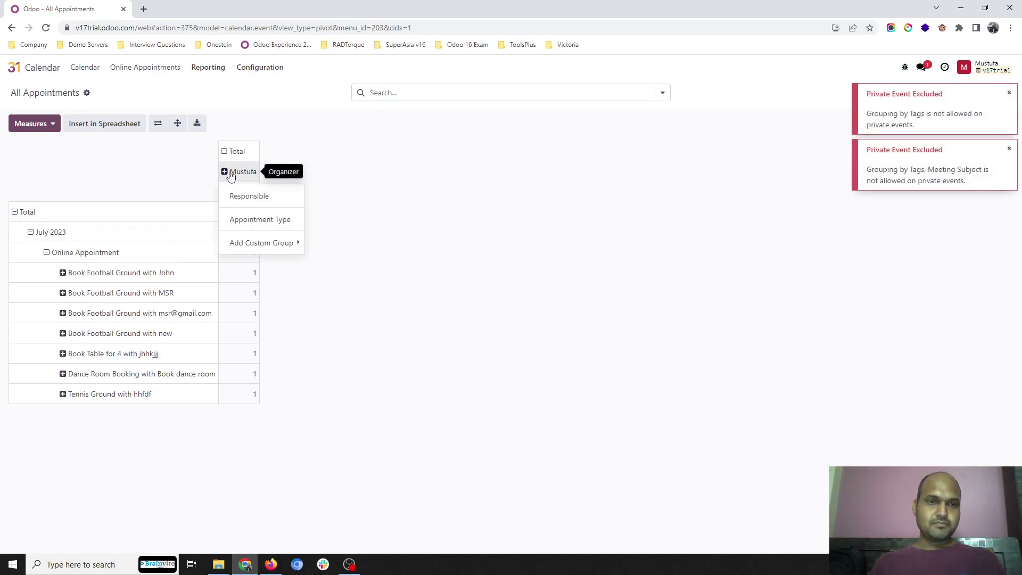
{"action": "left_click", "coordinate": [260, 219]}
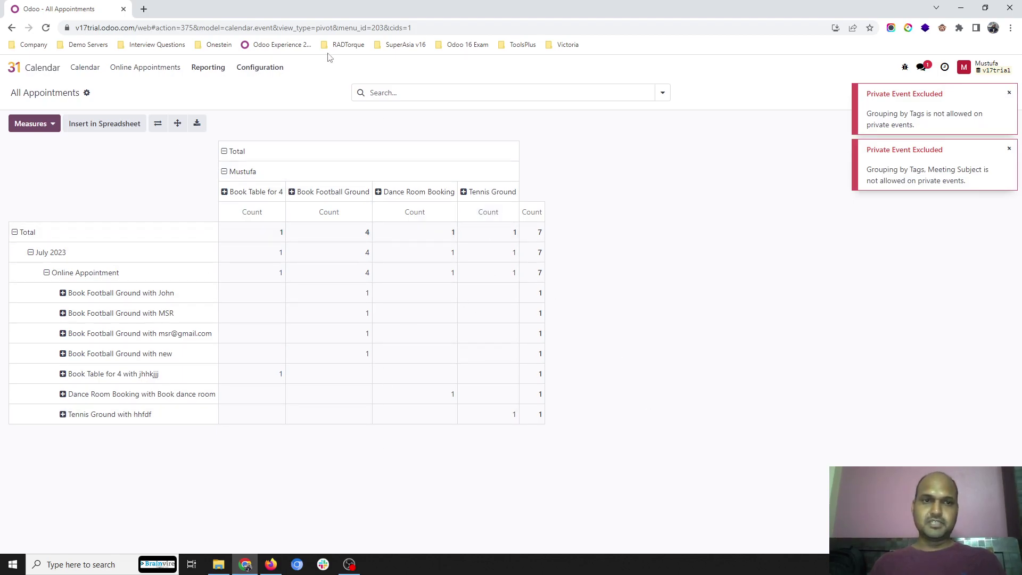
Step: Show everybody's calendars on the week view so the Tennis Ground booking on Wednesday 19 appears
{"action": "left_click", "coordinate": [85, 67]}
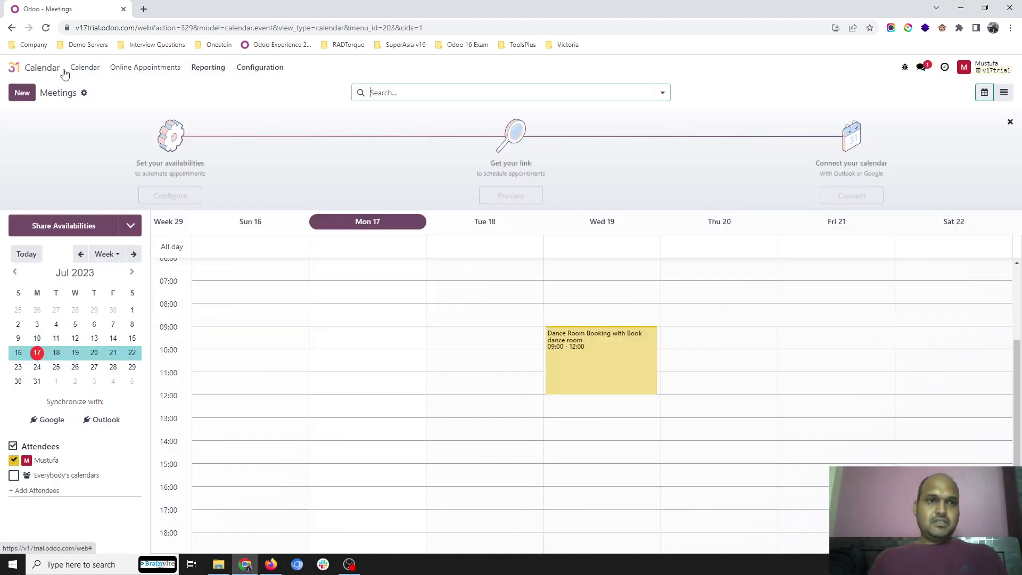
{"action": "scroll", "coordinate": [548, 380], "scroll_direction": "up", "scroll_amount": 5}
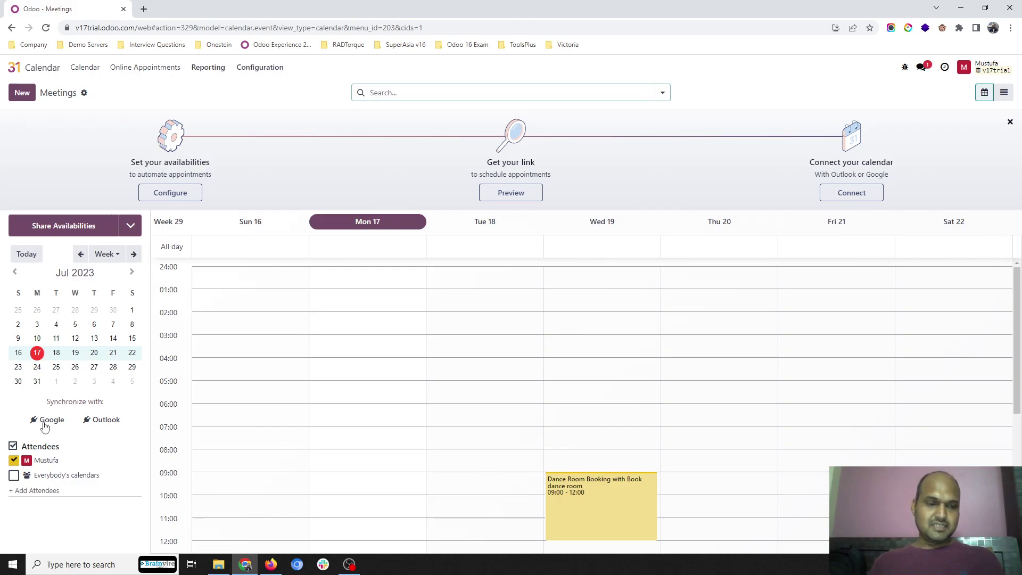
{"action": "left_click", "coordinate": [14, 474]}
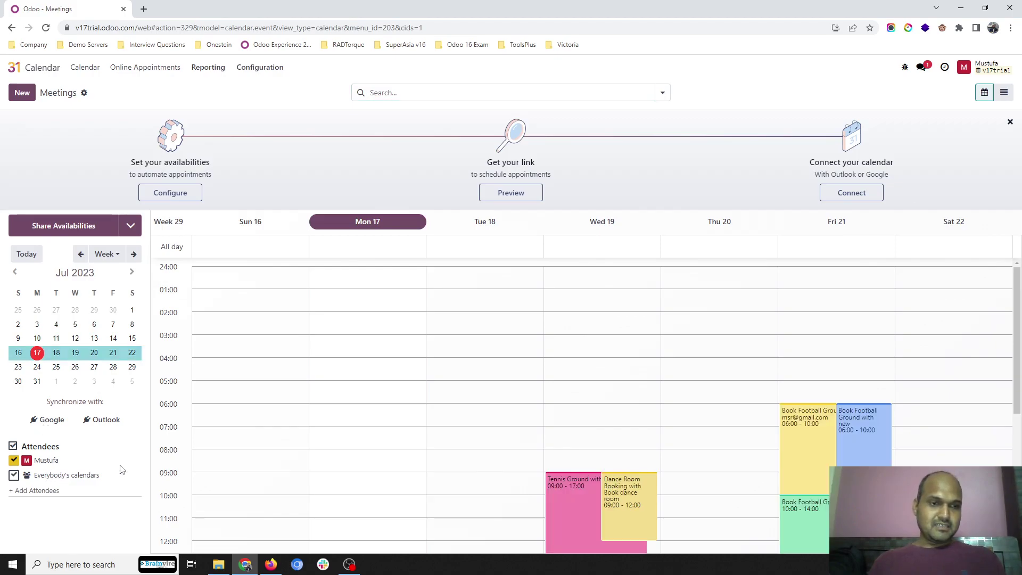
{"action": "scroll", "coordinate": [543, 455], "scroll_direction": "down", "scroll_amount": 5}
{"action": "scroll", "coordinate": [859, 377], "scroll_direction": "up", "scroll_amount": 5}
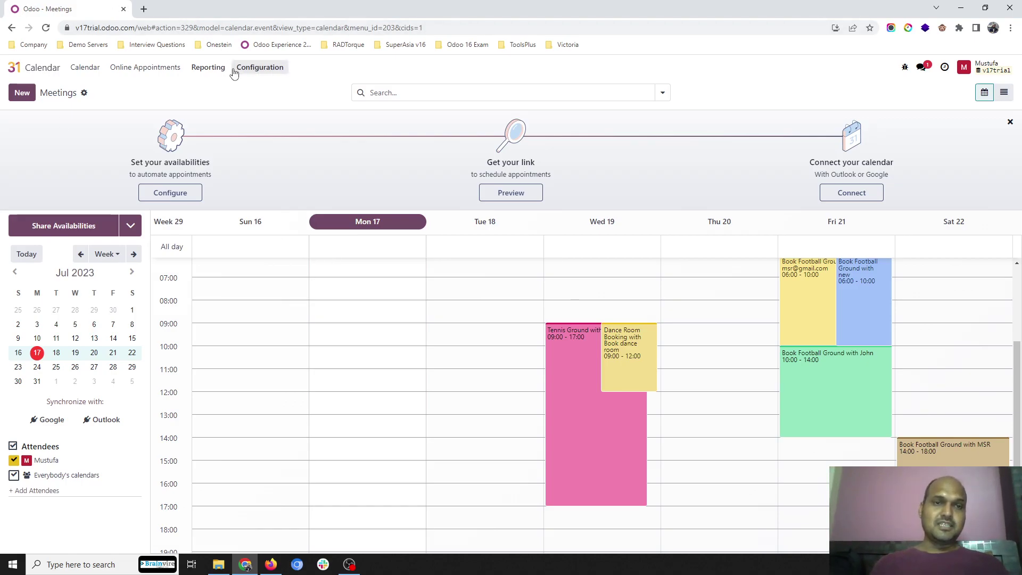
{"action": "left_click", "coordinate": [259, 67]}
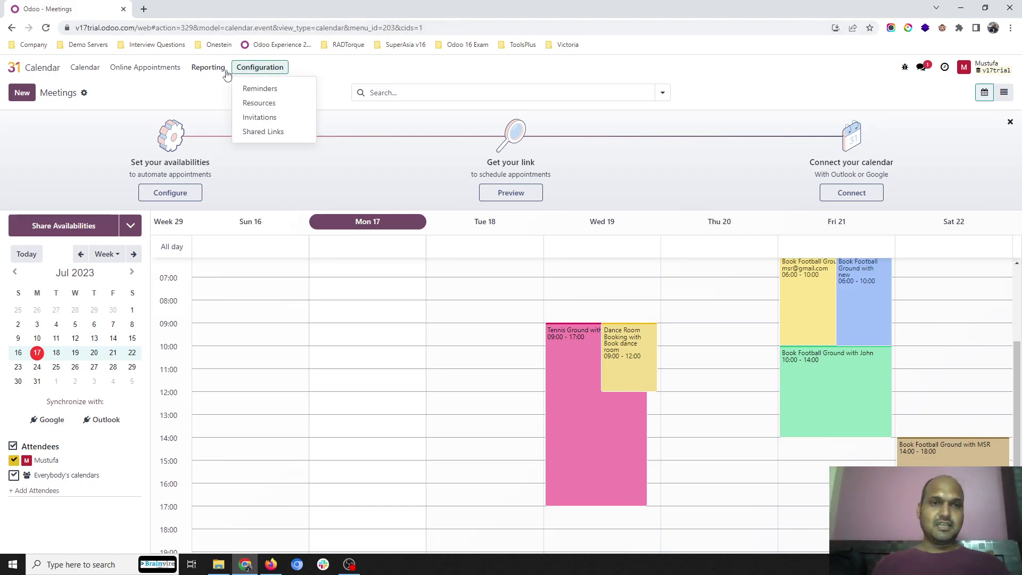
Step: Create a new appointment type, toggling availability to Resources and back to Users
{"action": "left_click", "coordinate": [160, 76]}
{"action": "left_click", "coordinate": [20, 92]}
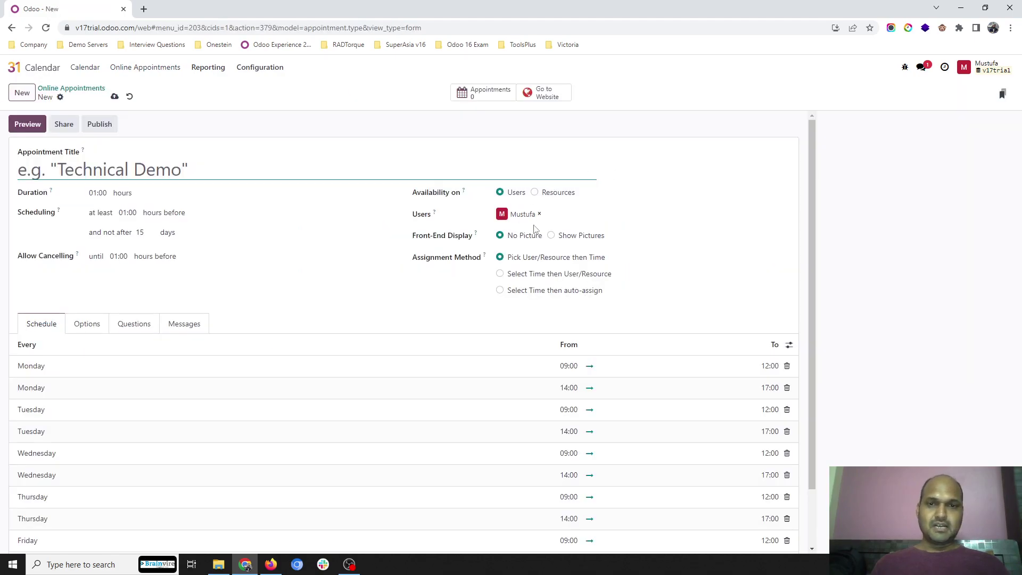
{"action": "left_click", "coordinate": [535, 192]}
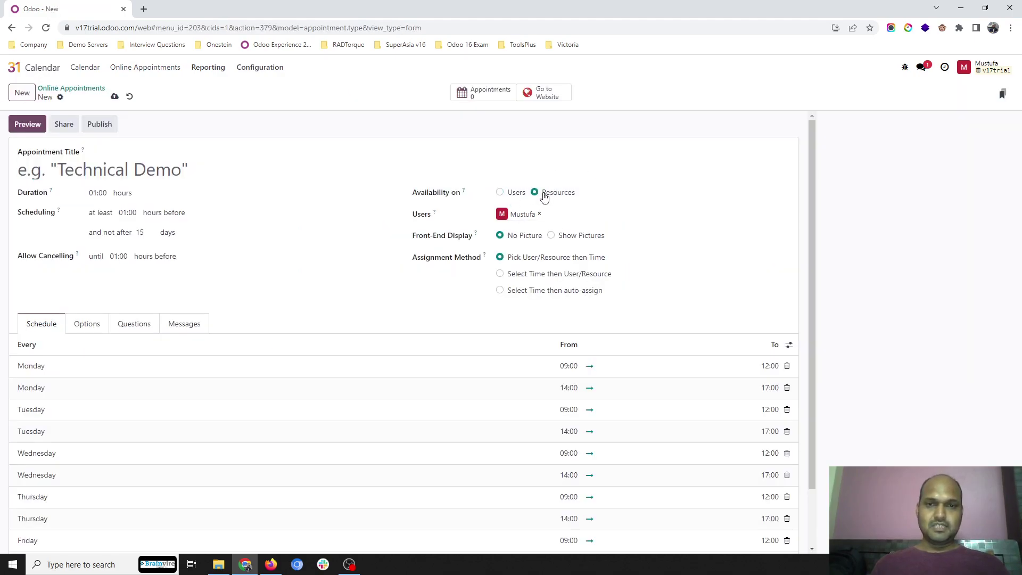
{"action": "left_click", "coordinate": [500, 193]}
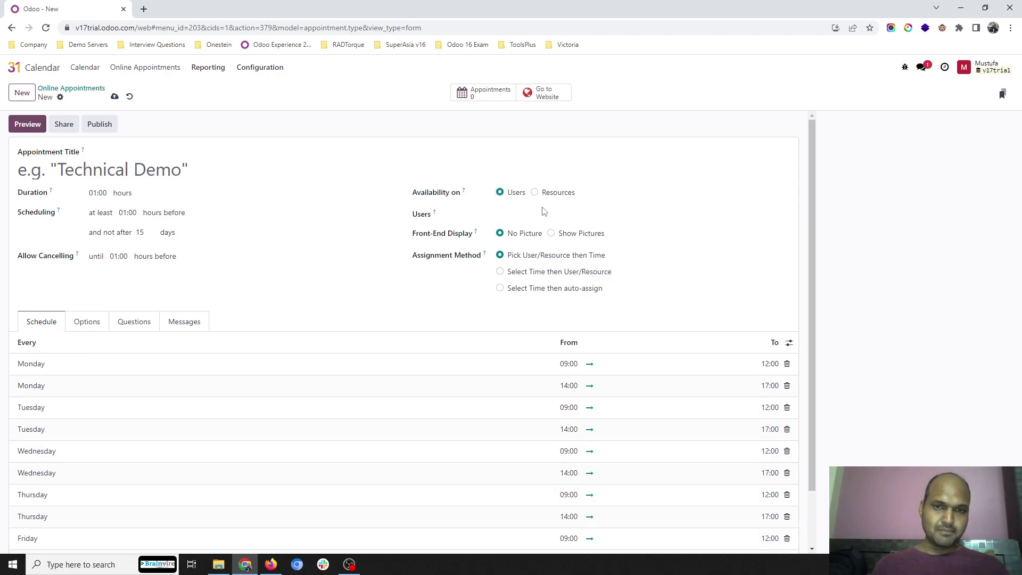